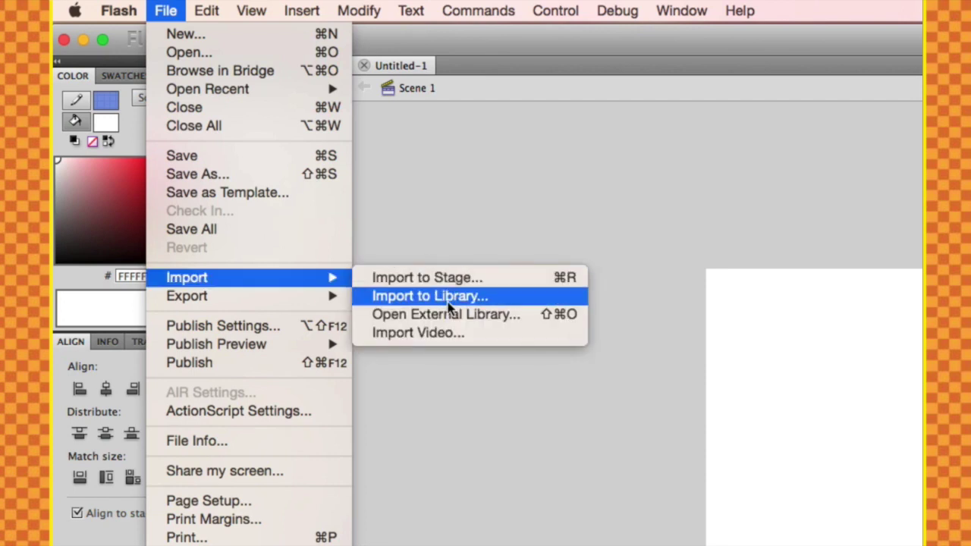
- Preview Mario.png and Sonic.png in the Desktop's SPRITESHEETS folder and import both files into the library
left_click(448, 304)
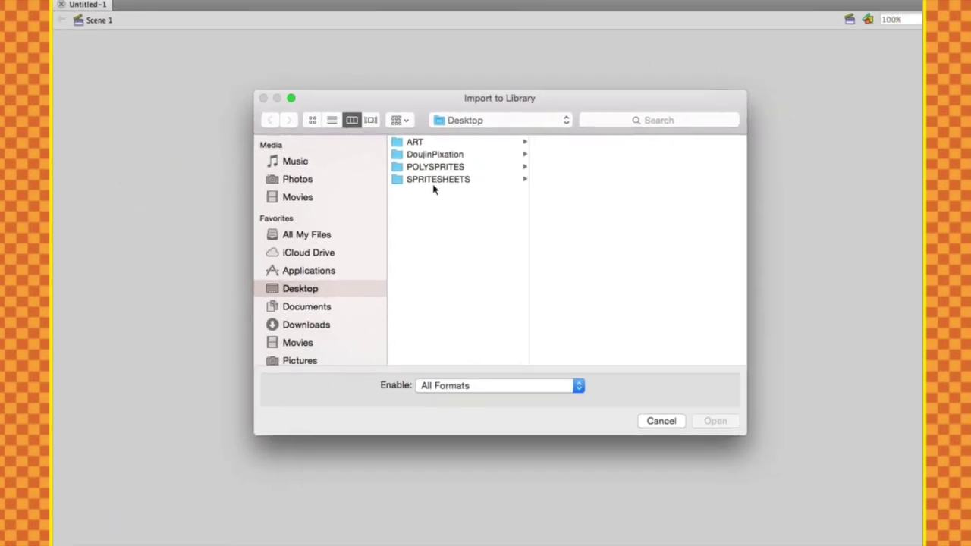
left_click(438, 183)
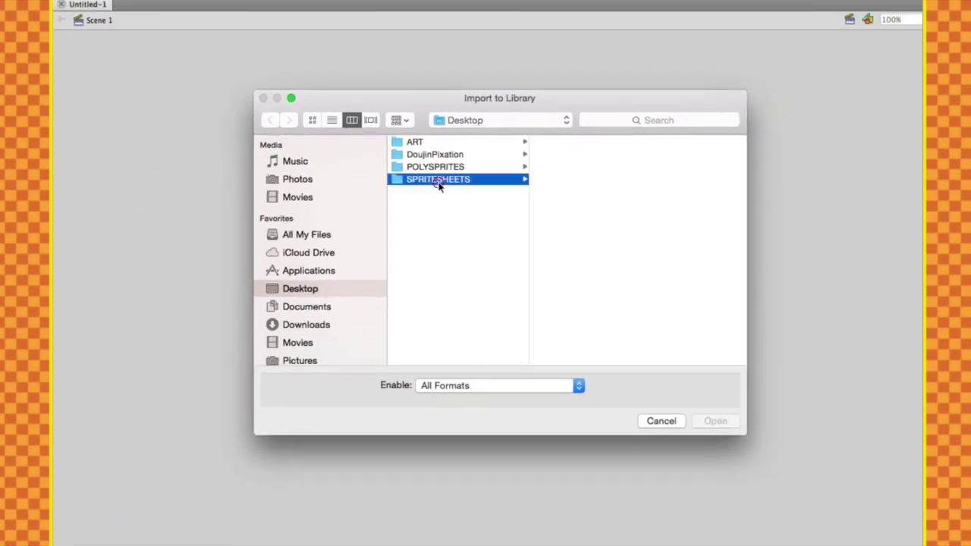
left_click(563, 145)
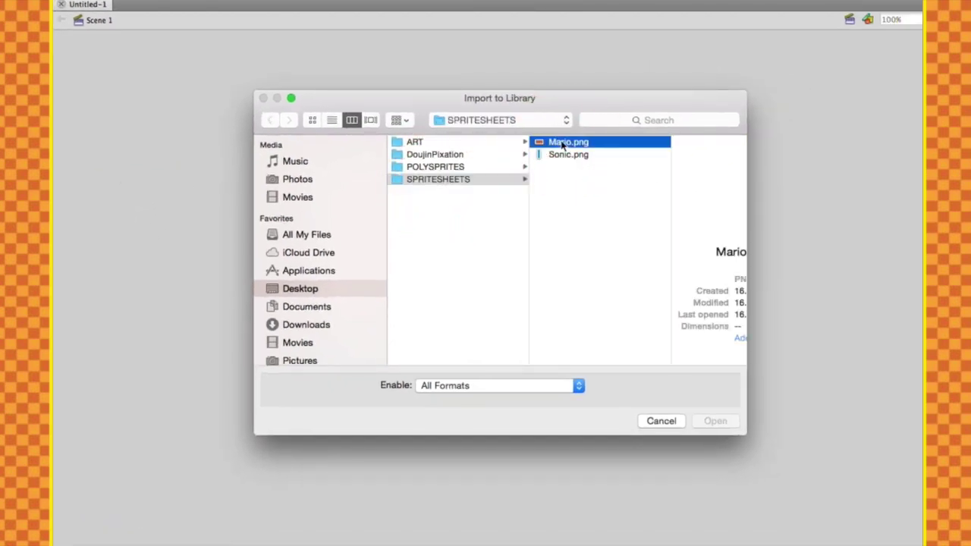
key("space")
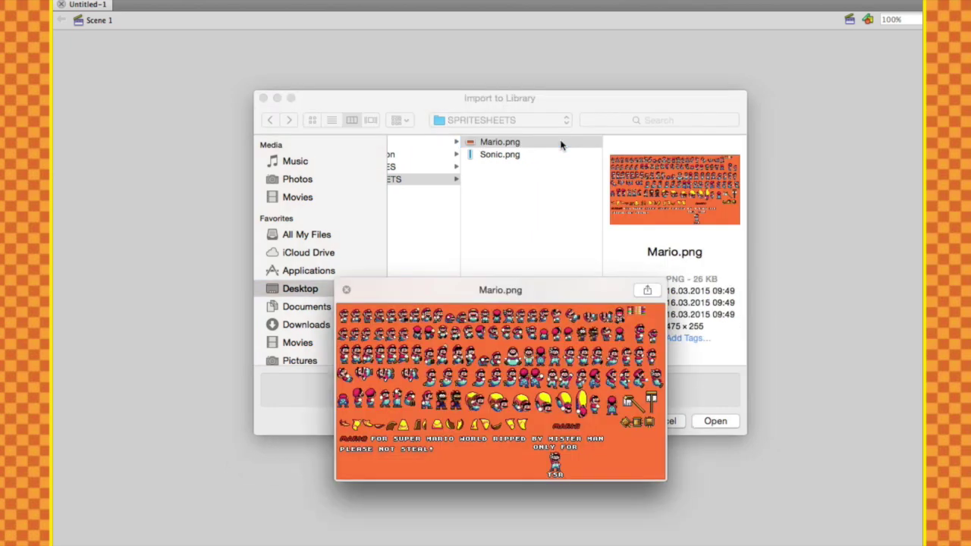
key("Down")
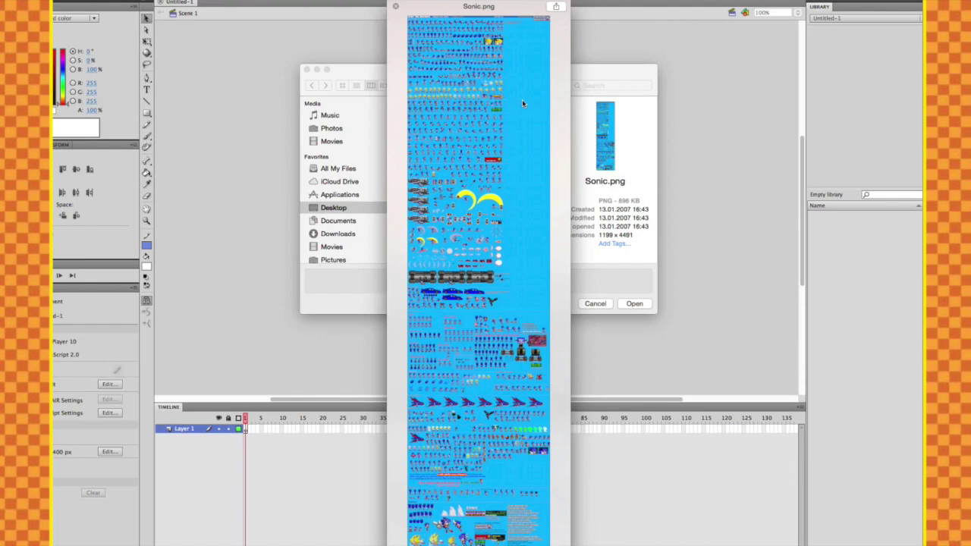
key("Up")
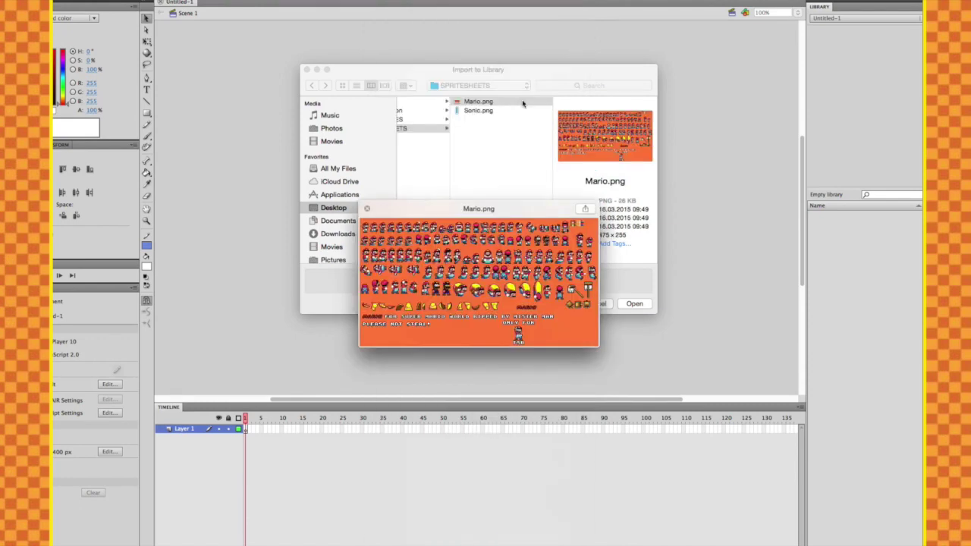
key("space")
left_click(474, 110, "shift")
left_click(636, 308)
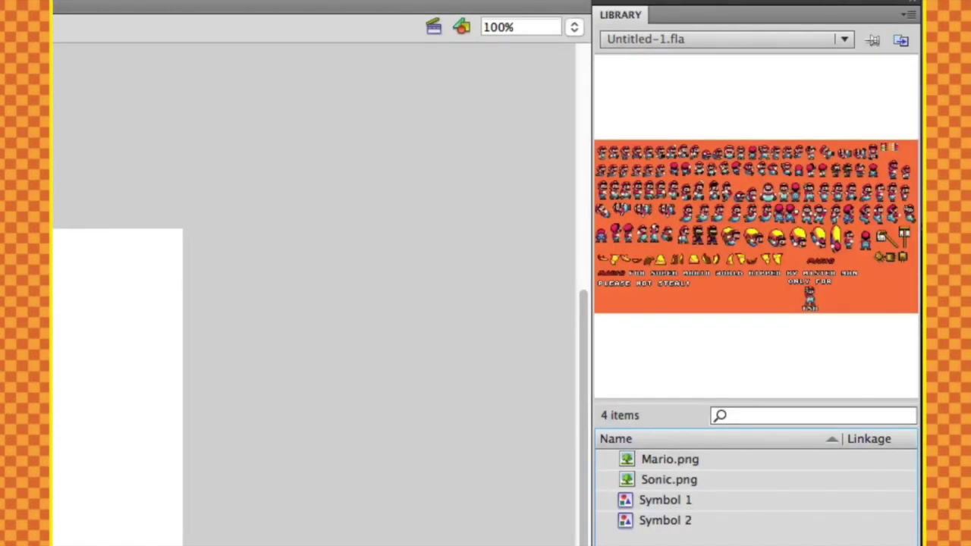
- Examine the imported bitmaps Mario.png and Sonic.png and the entries Symbol 1 and Symbol 2 in the library
left_click(662, 463)
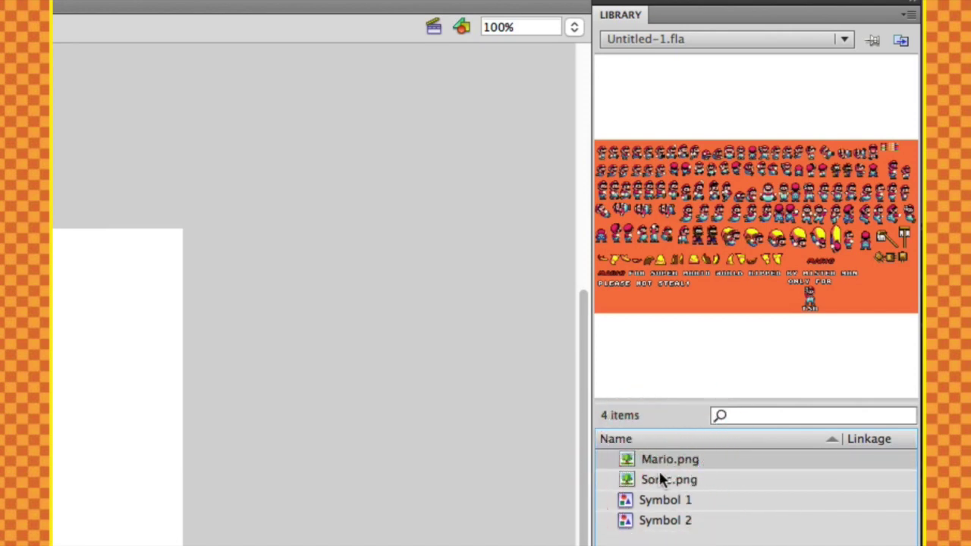
left_click(657, 473)
left_click(657, 463)
left_click(657, 504)
left_click(654, 519)
left_click(643, 503)
left_click(643, 519)
left_click(642, 501)
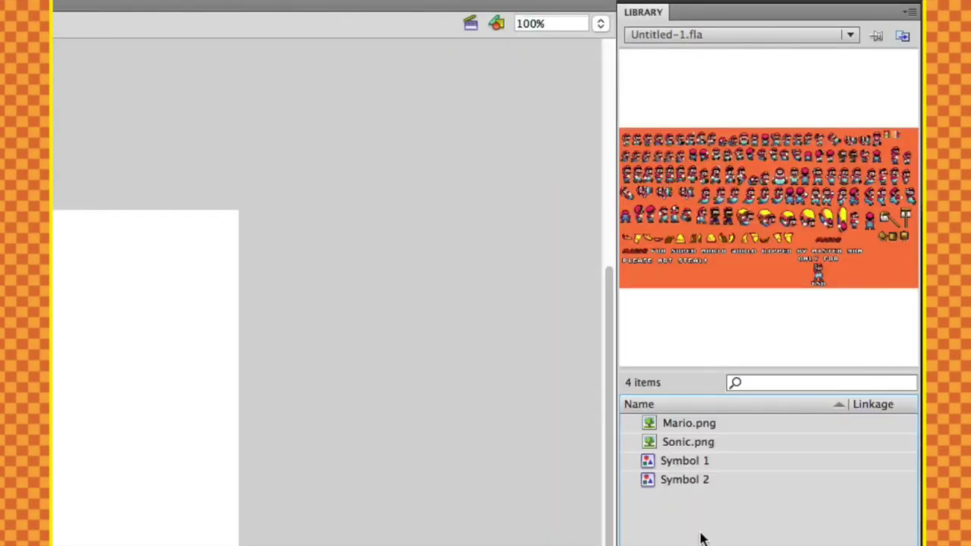
- Place the Mario.png sprite sheet from the library onto the white stage
left_click_drag(661, 431, 491, 315)
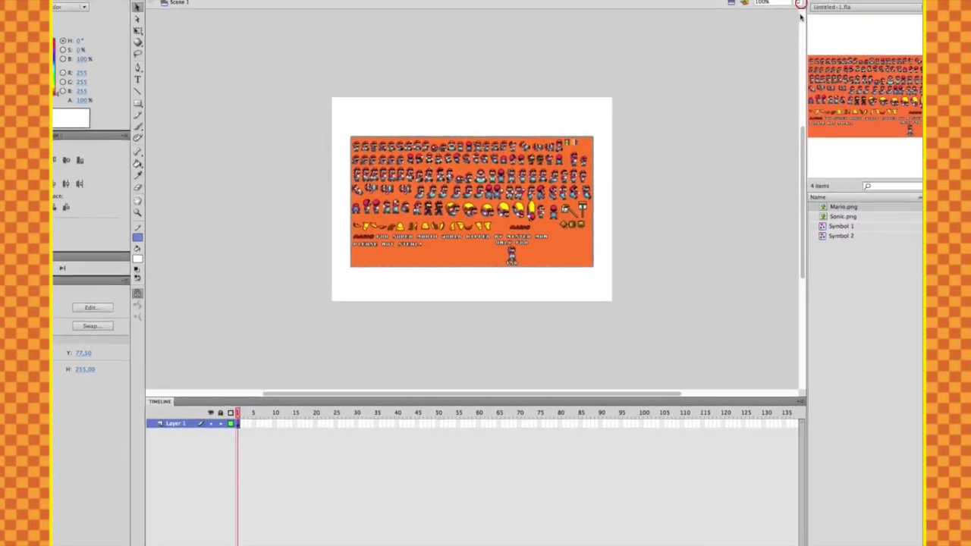
left_click(801, 9)
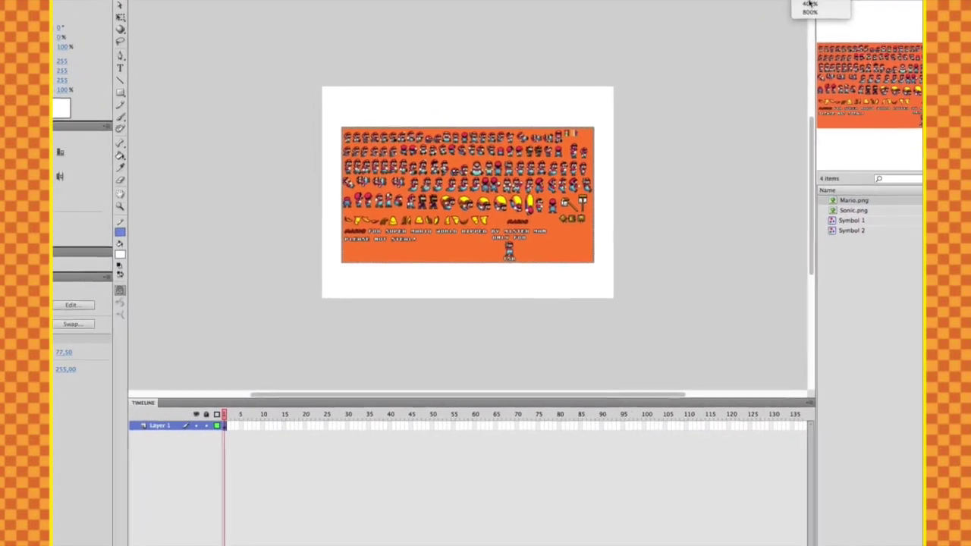
left_click(816, 15)
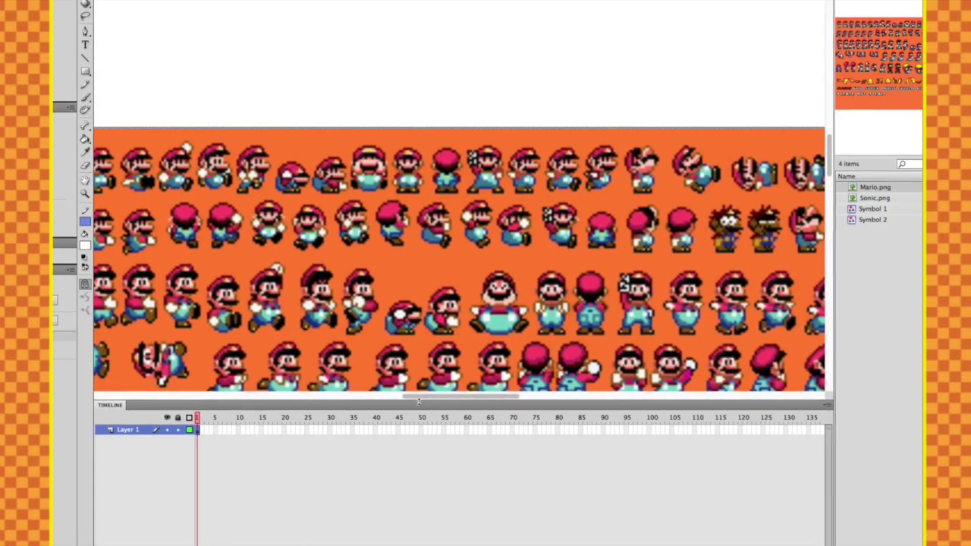
left_click_drag(418, 402, 385, 398)
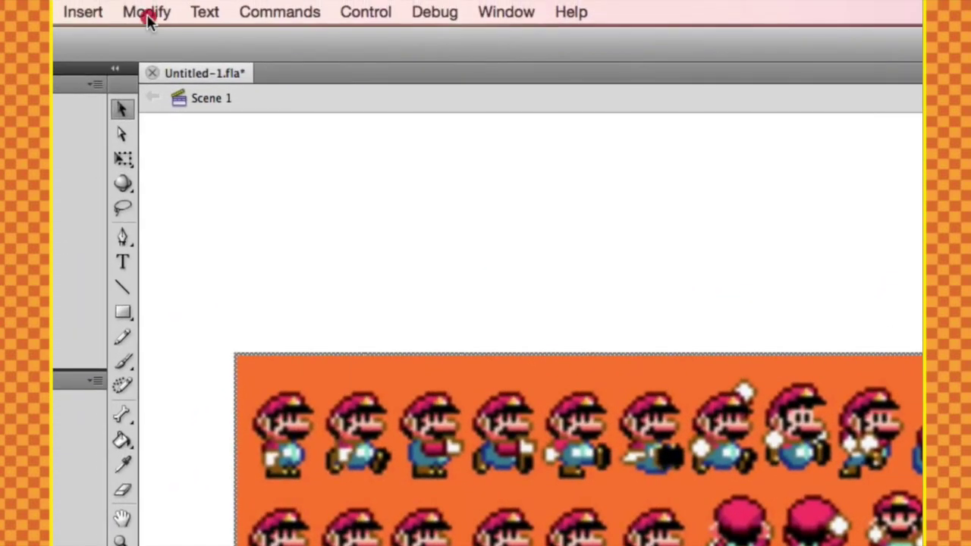
- Trace the sprite sheet bitmap with color threshold 1, minimum area 1 pixel, Many Corners and Pixels curve fit, and delete its orange background
left_click(147, 14)
mouse_move(157, 124)
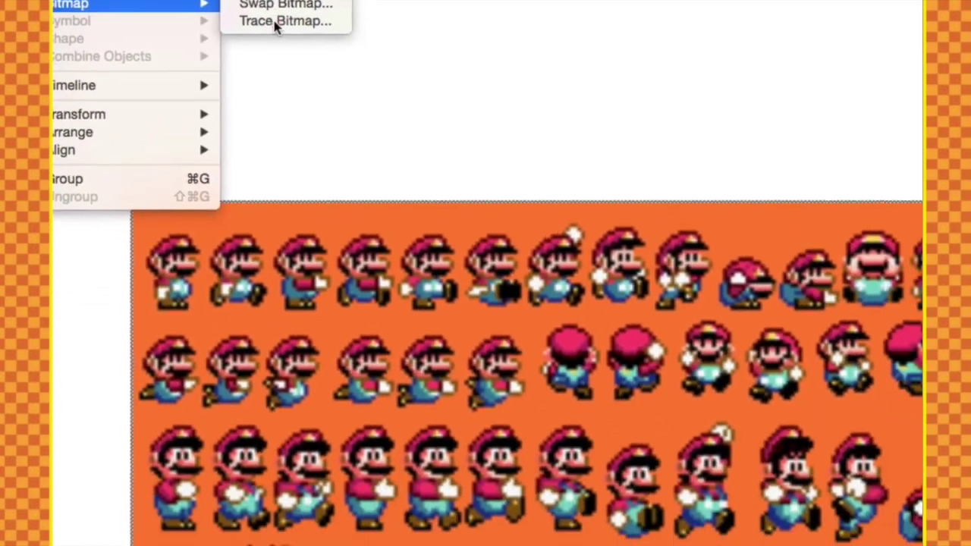
left_click(357, 236)
mouse_move(527, 400)
left_mouse_down()
mouse_move(522, 242)
mouse_move(533, 68)
left_mouse_up()
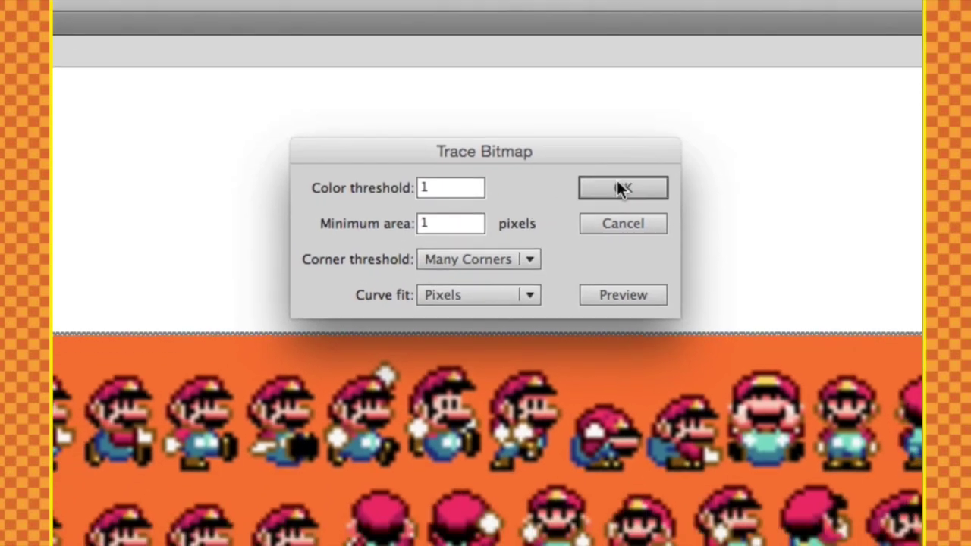
left_click(637, 218)
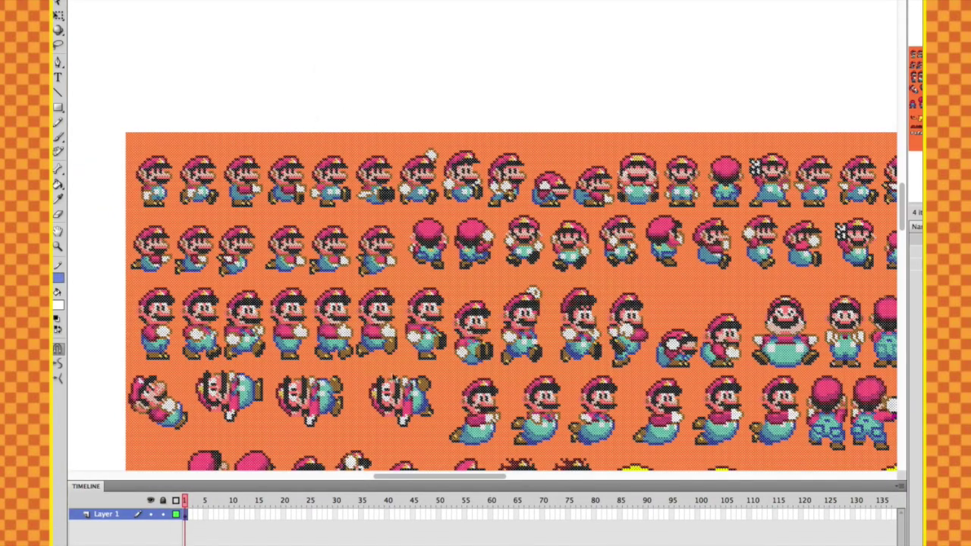
scroll(524, 370, "down", 1)
scroll(490, 364, "down", 3)
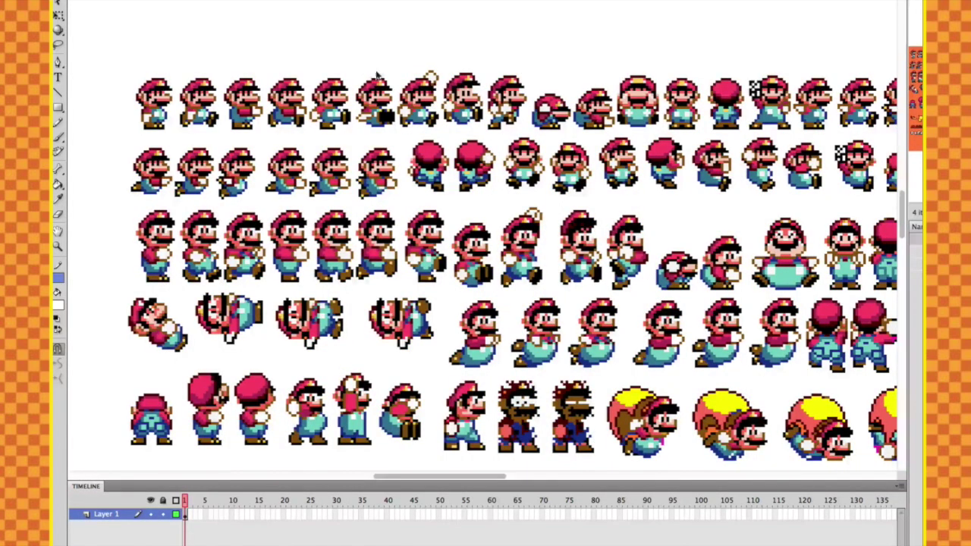
- Place an untraced copy of Mario.png on the pasteboard above the stage for comparison, and remove it again
scroll(366, 70, "up", 3)
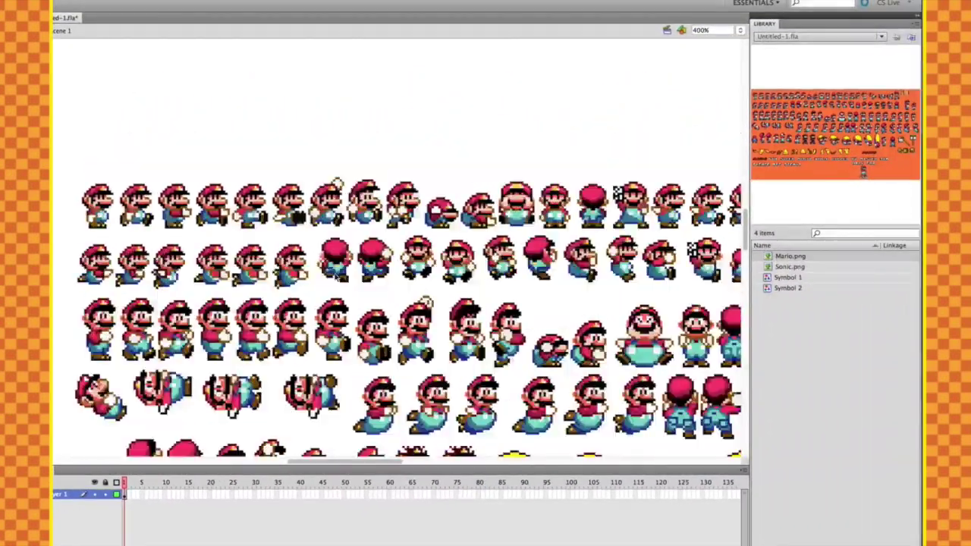
scroll(337, 274, "up", 5)
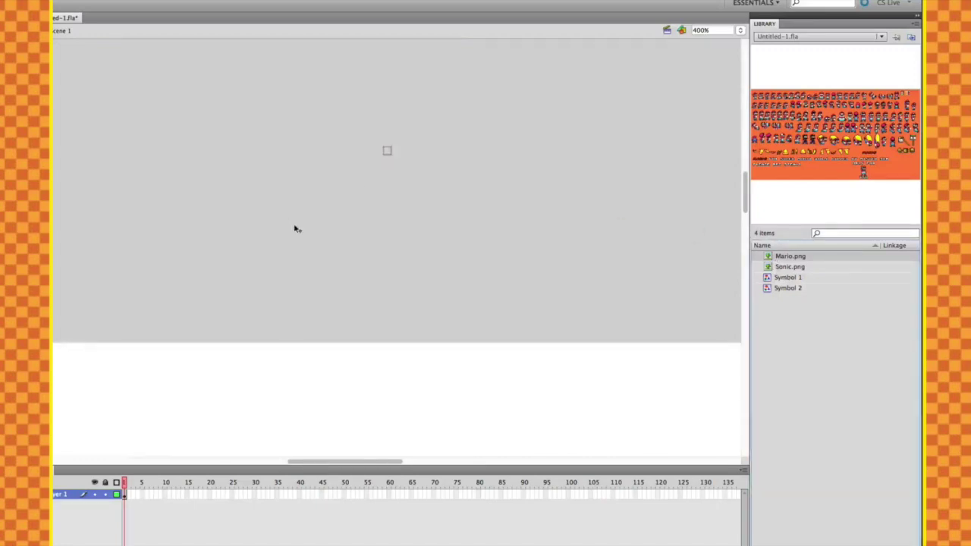
scroll(334, 250, "down", 5)
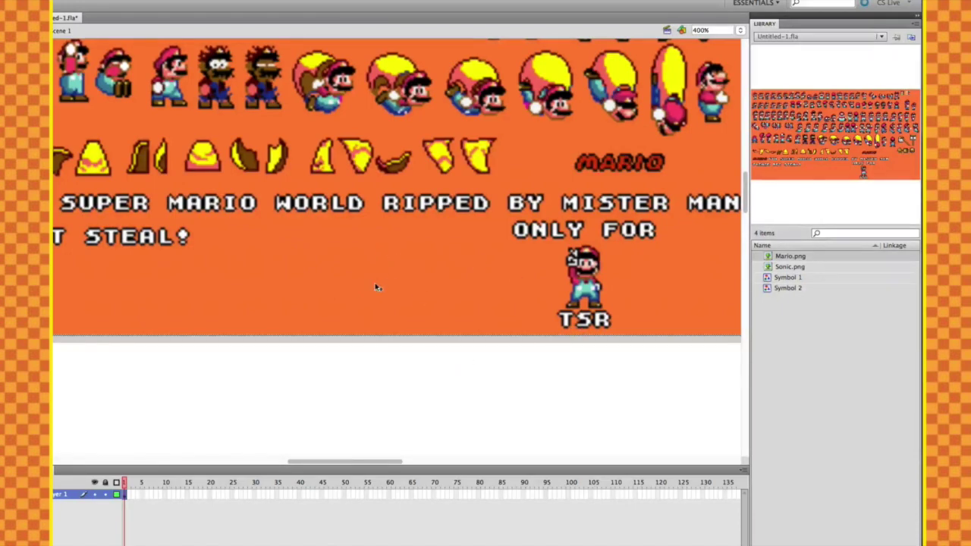
scroll(376, 287, "up", 10)
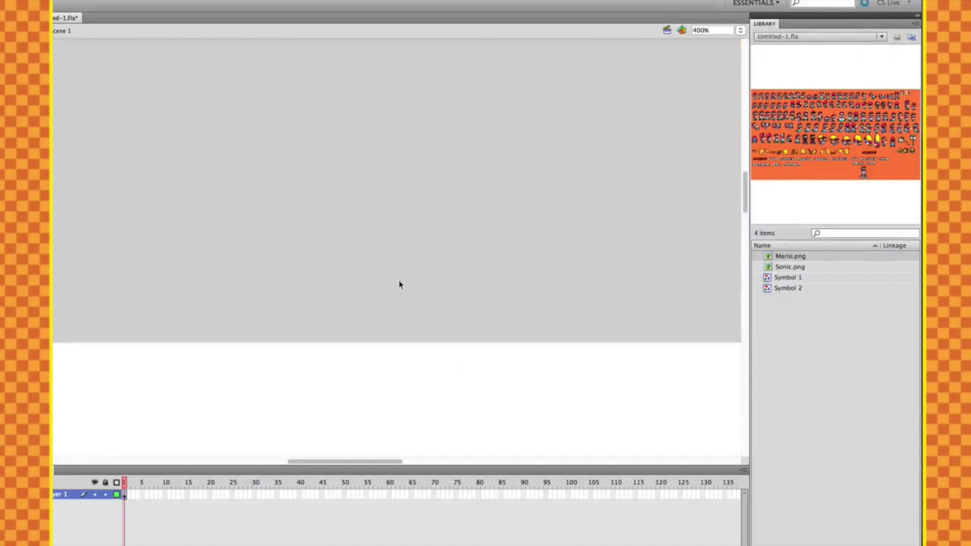
scroll(459, 280, "down", 5)
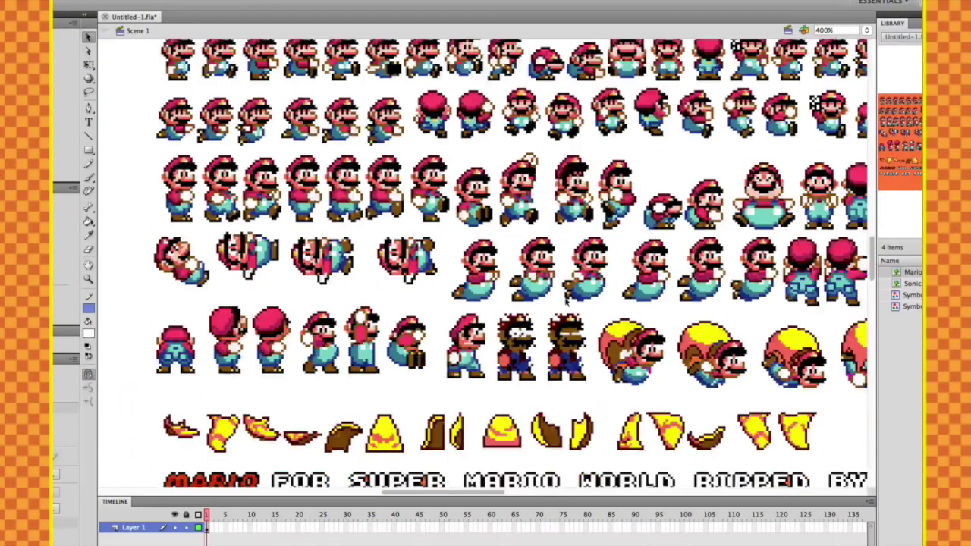
- Delete the wide, puffed-up Mario sprite in the third row of the traced sheet
scroll(567, 299, "up", 3)
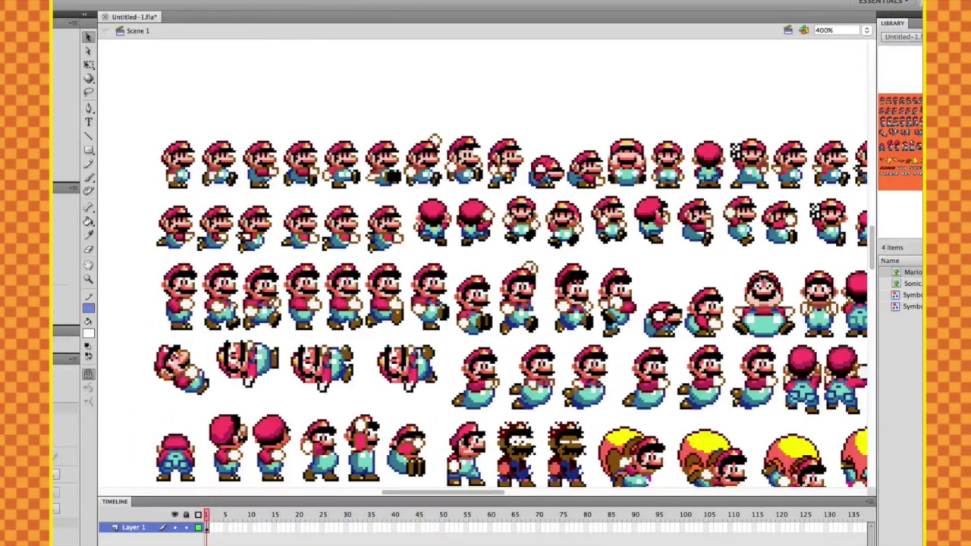
mouse_move(731, 260)
left_mouse_down()
mouse_move(782, 340)
mouse_move(799, 345)
left_mouse_up()
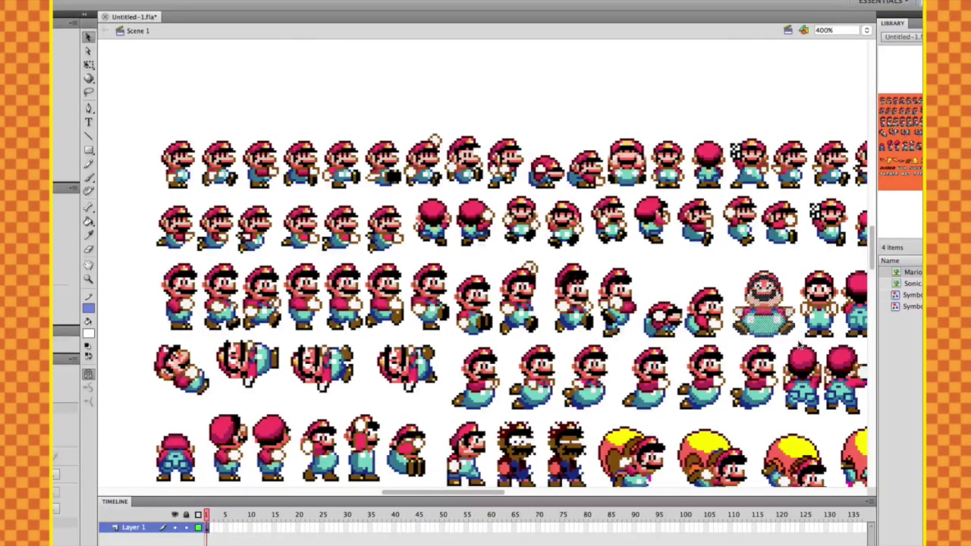
key("Delete")
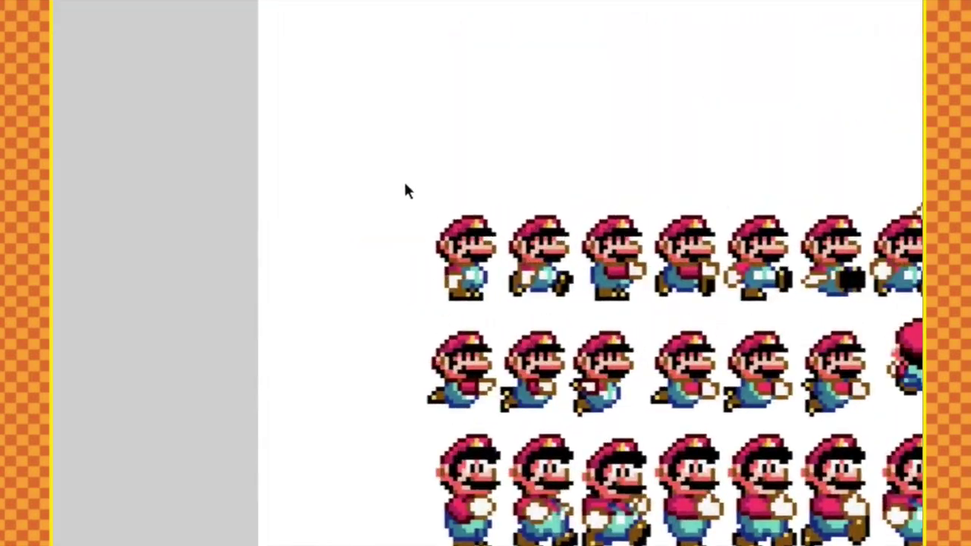
left_click_drag(404, 184, 486, 317)
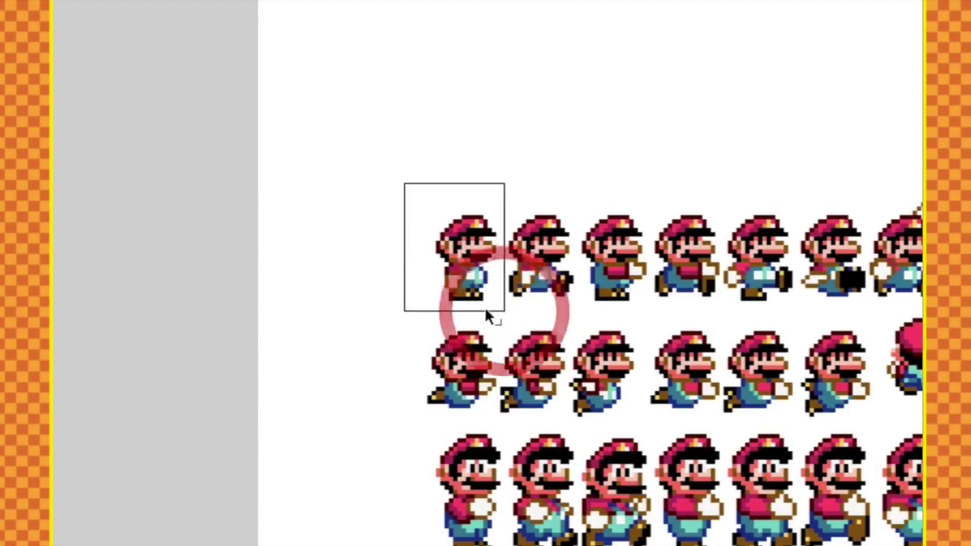
scroll(428, 319, "down", 5)
left_click(430, 235)
- Convert the first standing Mario sprite in the third row to a Graphic symbol named Mario Standing, and move it left, clear of the other sprites
scroll(430, 235, "down", 1)
left_click_drag(430, 201, 508, 341)
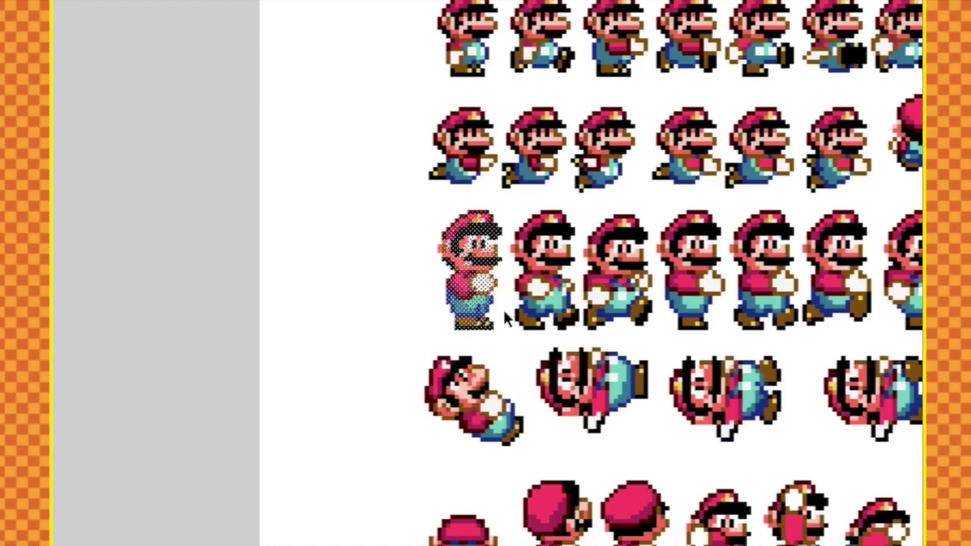
right_click(477, 274)
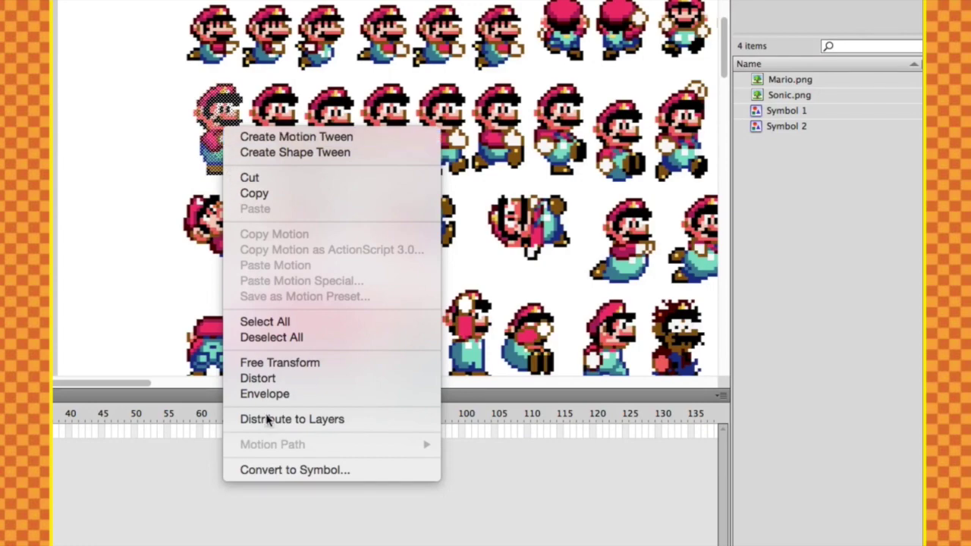
left_click(276, 470)
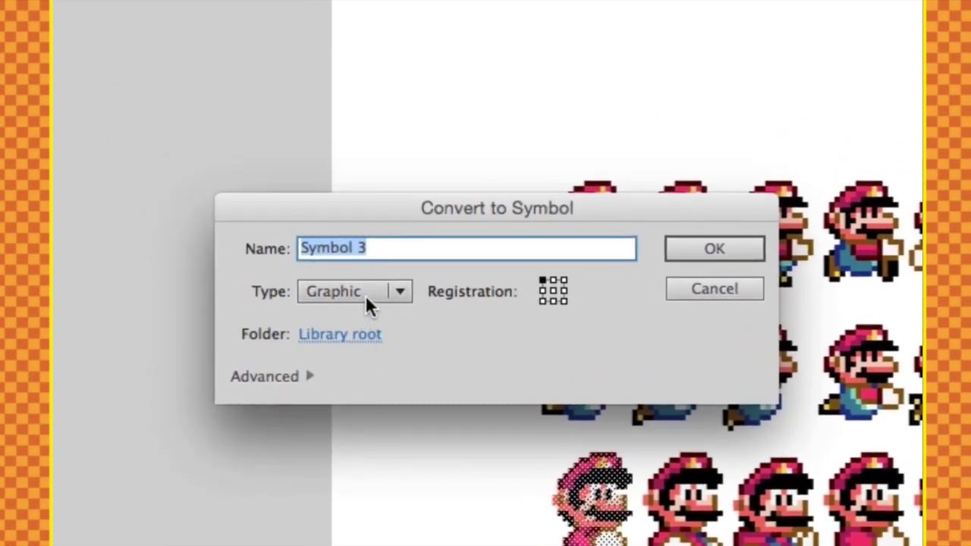
left_click(365, 295)
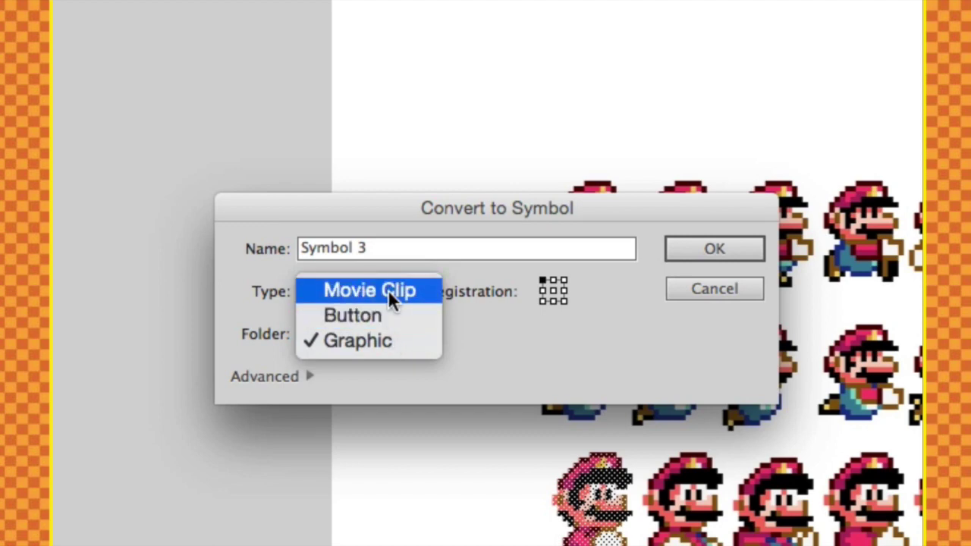
left_click(384, 341)
left_click(235, 254)
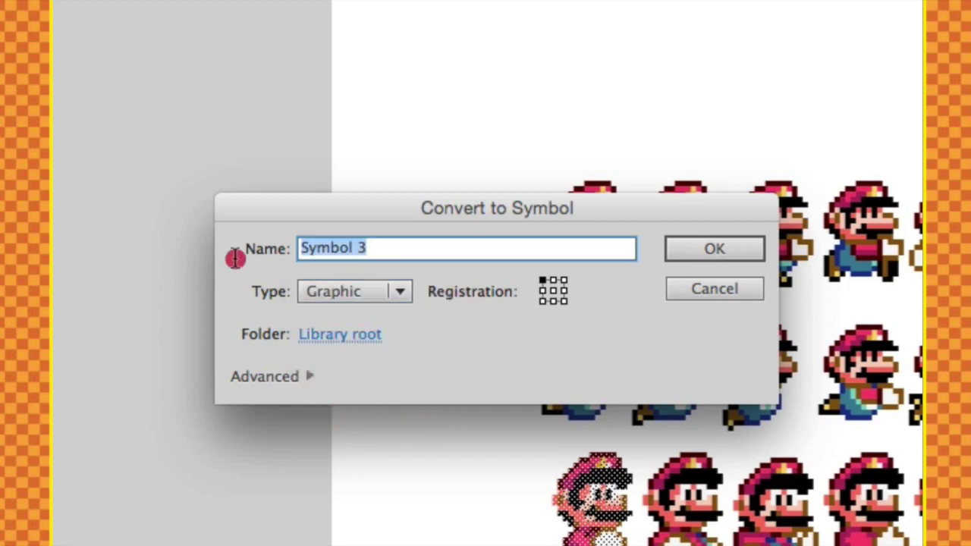
type("M")
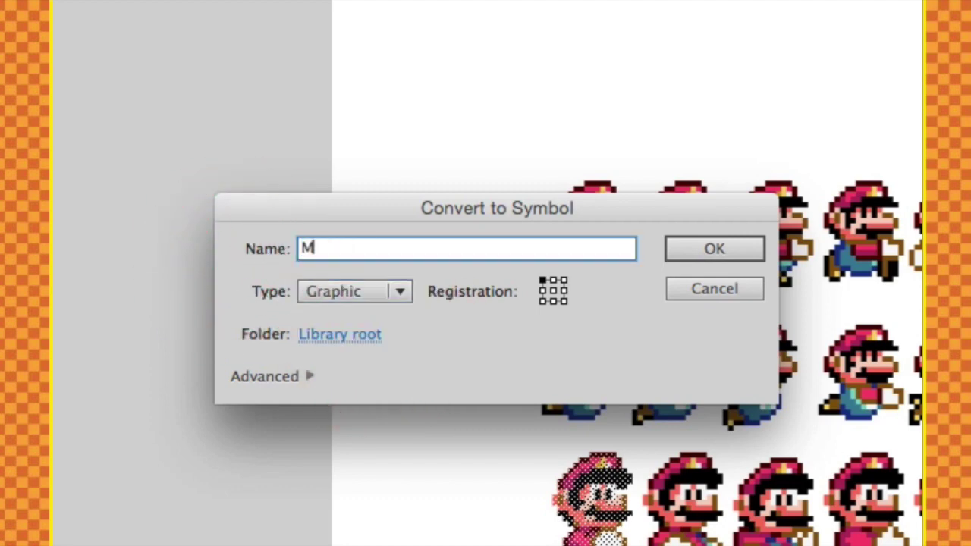
type("ario Standing")
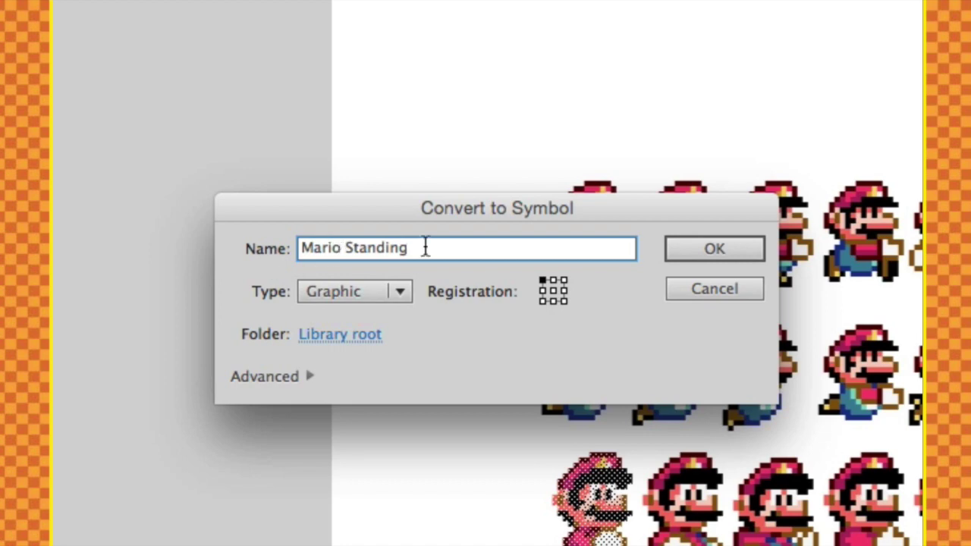
left_click(700, 247)
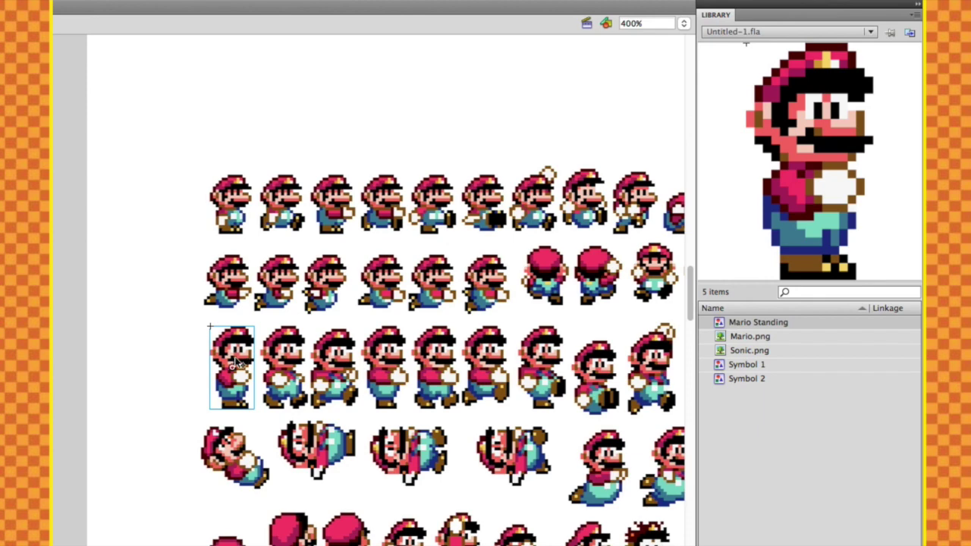
left_click_drag(234, 363, 172, 363)
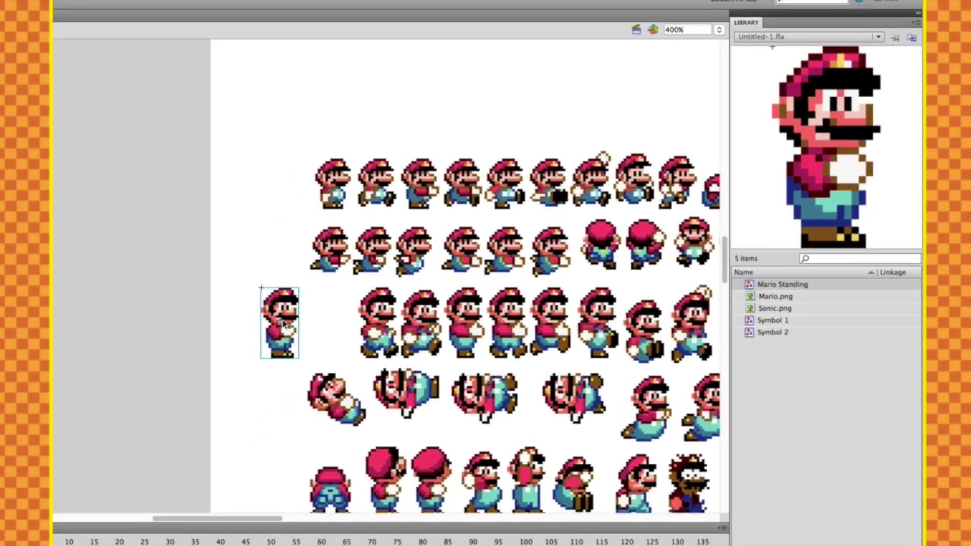
- Move the Mario Standing instance further left, off the sprite sheet and away from the remaining sprites
left_click_drag(284, 325, 142, 293)
left_click_drag(225, 269, 198, 185)
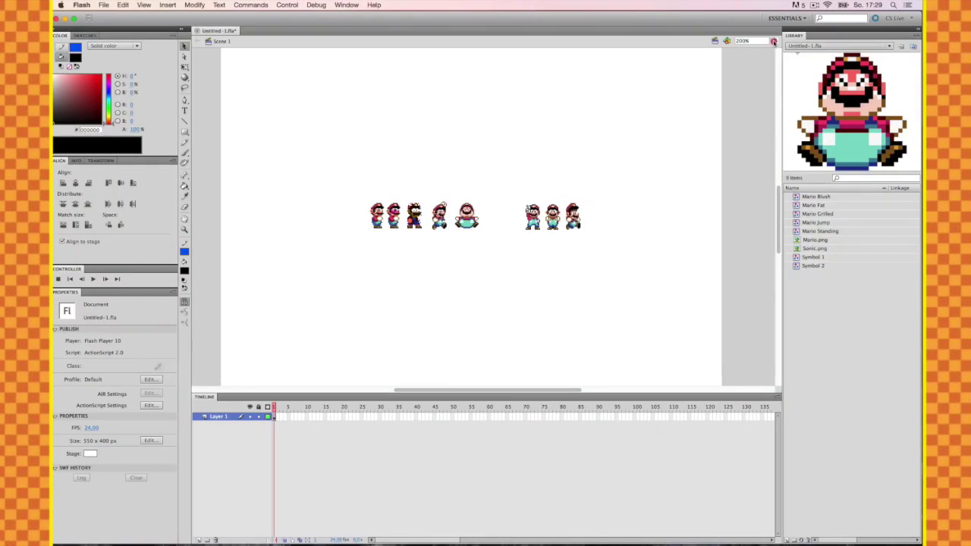
- Select the converted sprites individually and the three unconverted ones together to compare symbol instances with loose shapes
left_click(774, 41)
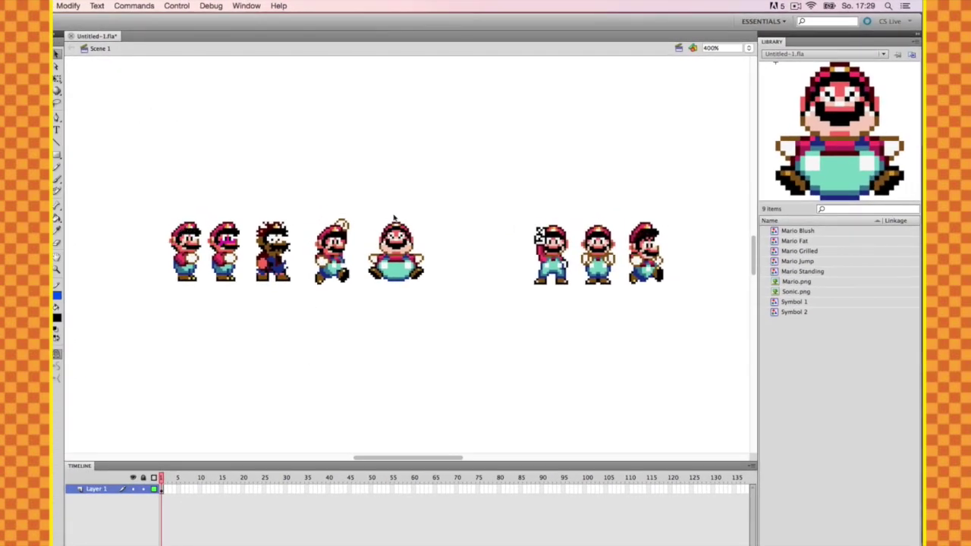
left_click(194, 243)
left_click(282, 248)
left_click(395, 248)
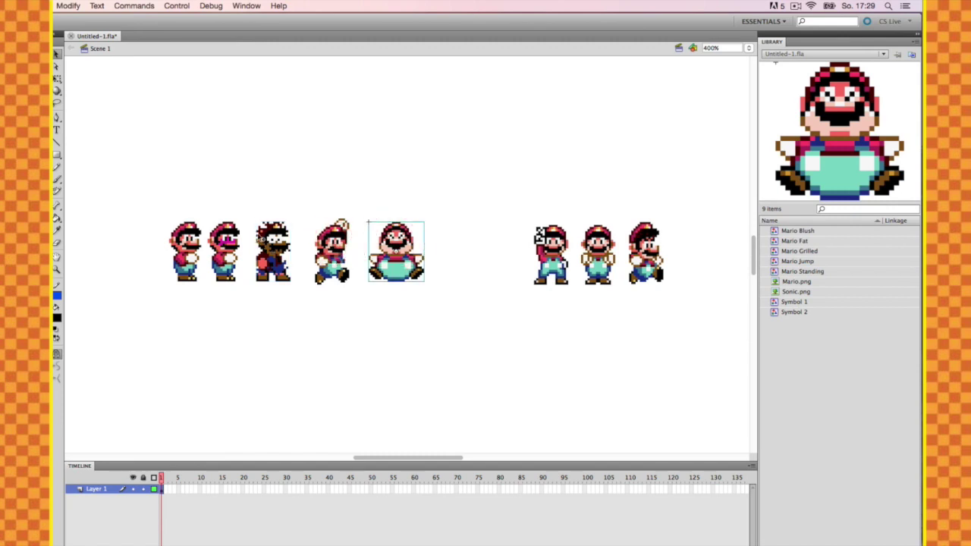
mouse_move(521, 196)
left_mouse_down()
mouse_move(639, 310)
mouse_move(704, 332)
left_mouse_up()
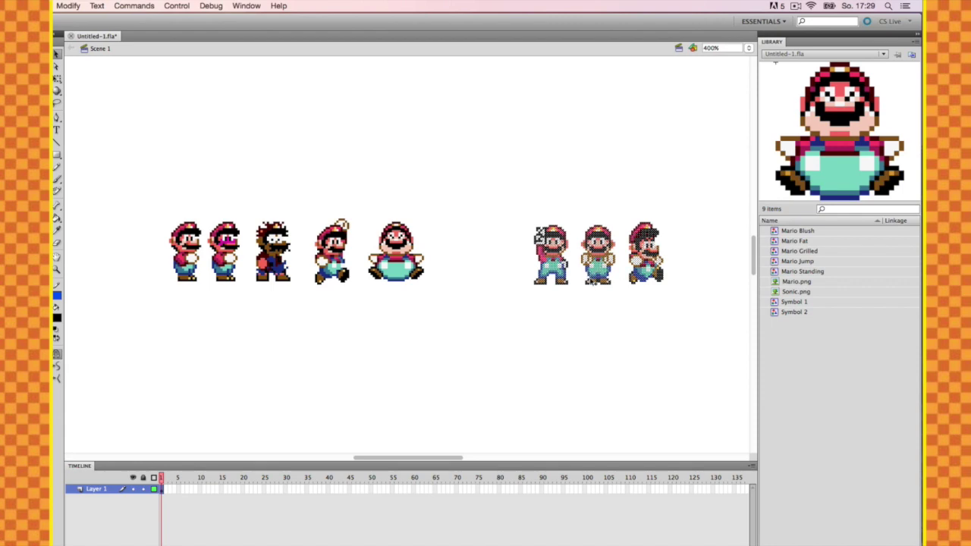
- Preview the Mario Blush, Mario Fat, Mario Grilled and Mario Standing symbols in the library
left_click(798, 231)
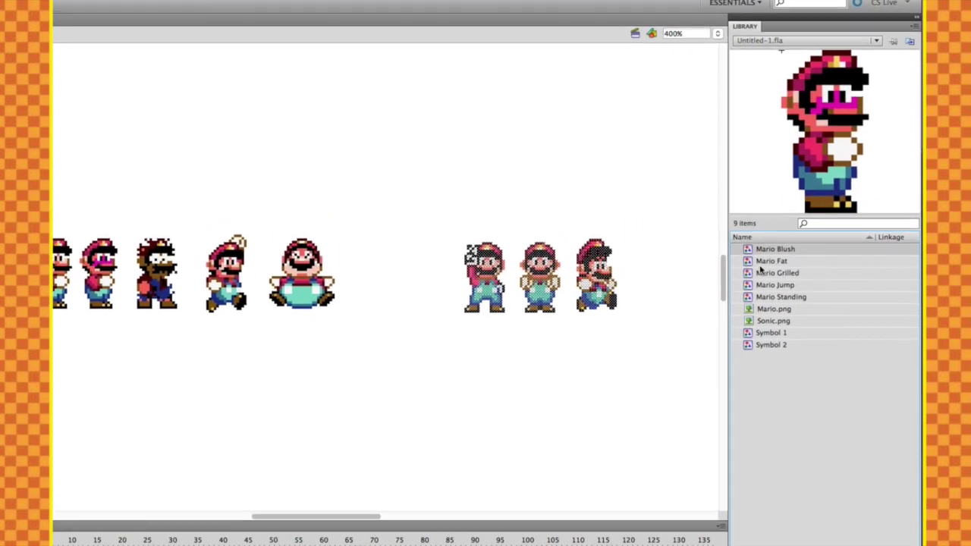
left_click(763, 261)
left_click(761, 273)
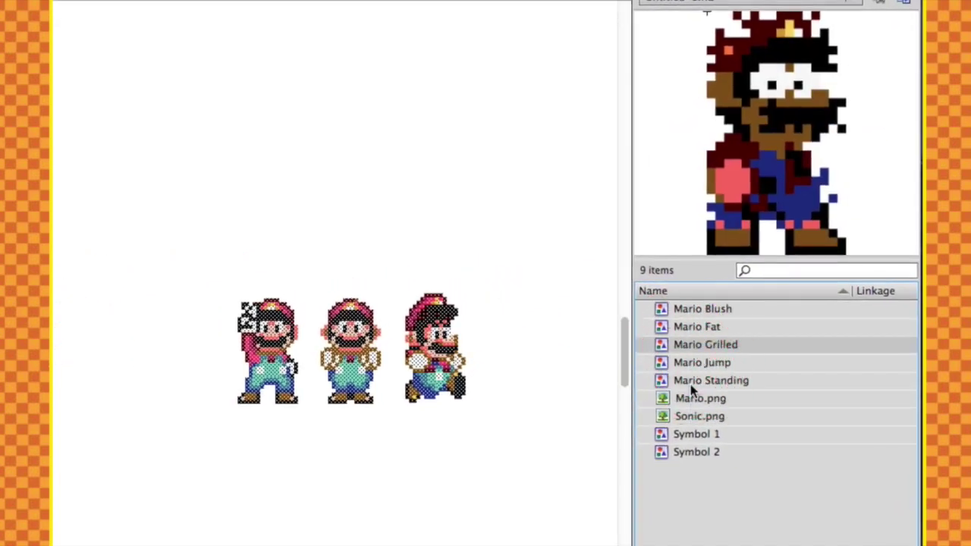
left_click(692, 381)
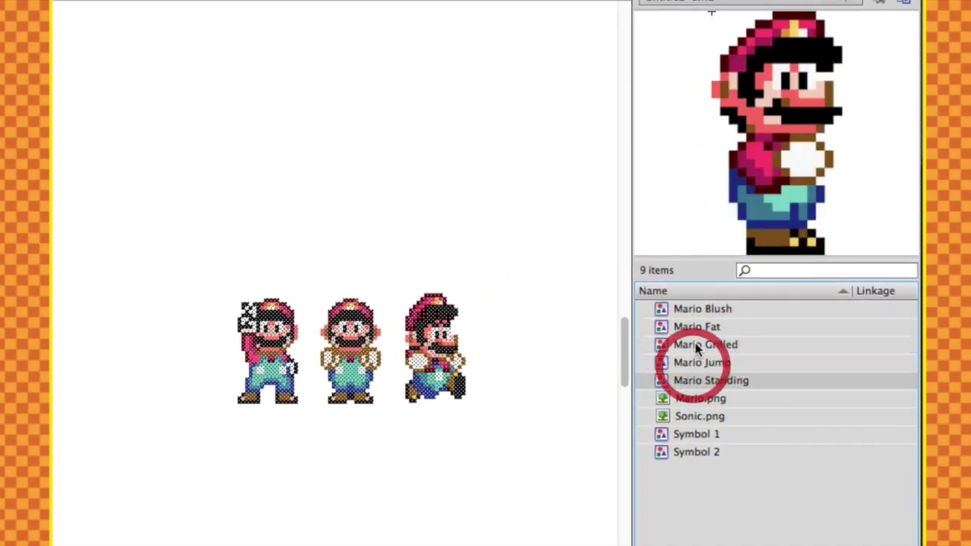
left_click(697, 345)
left_click(699, 313)
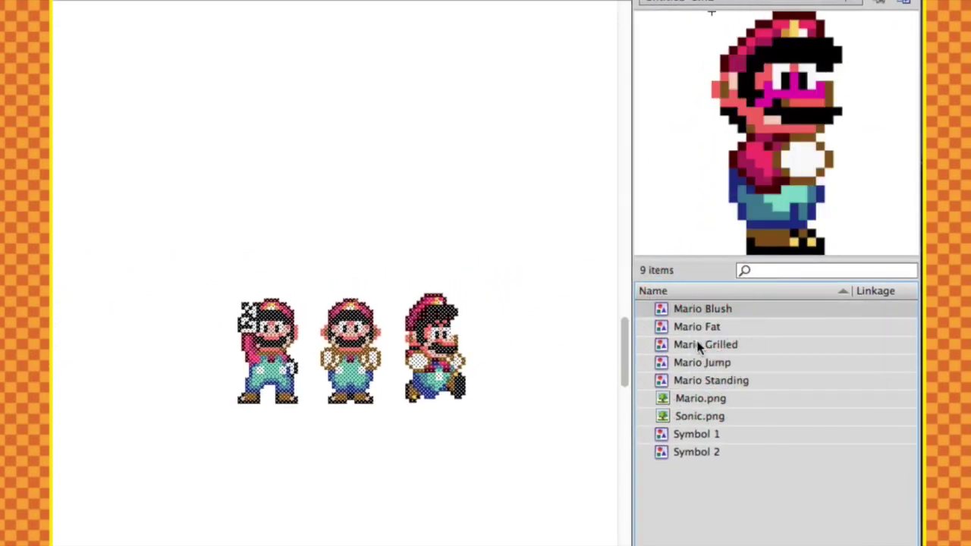
left_click(344, 215)
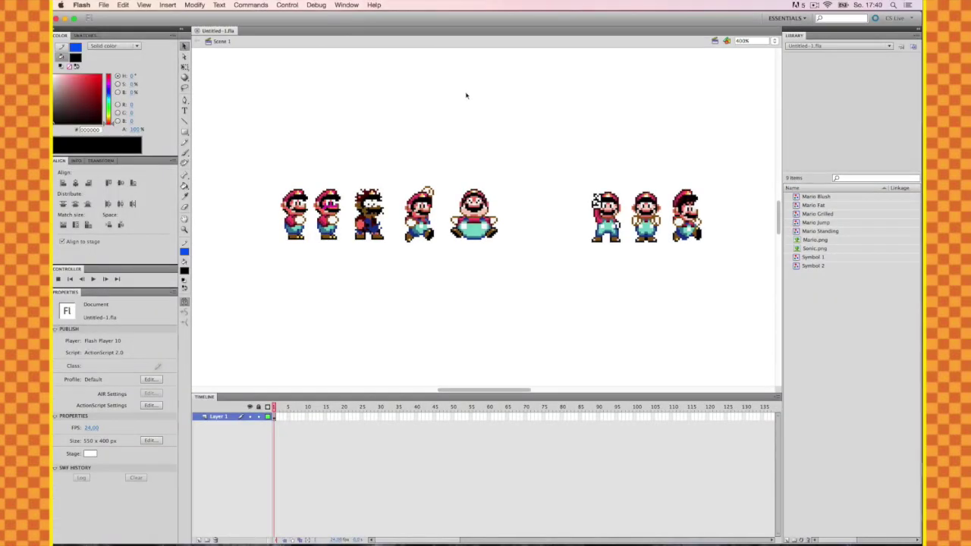
- Display the History of performed actions
left_click(346, 5)
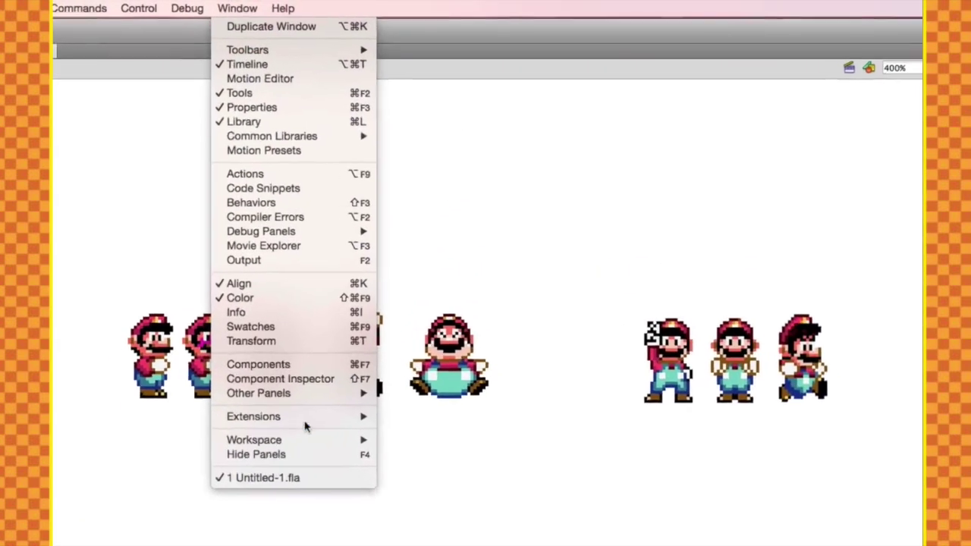
mouse_move(279, 419)
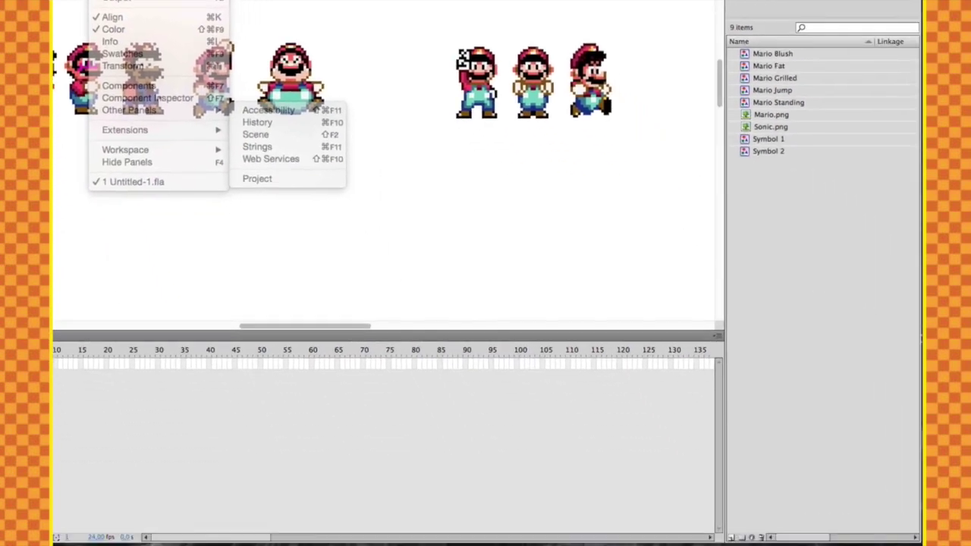
left_click(323, 264)
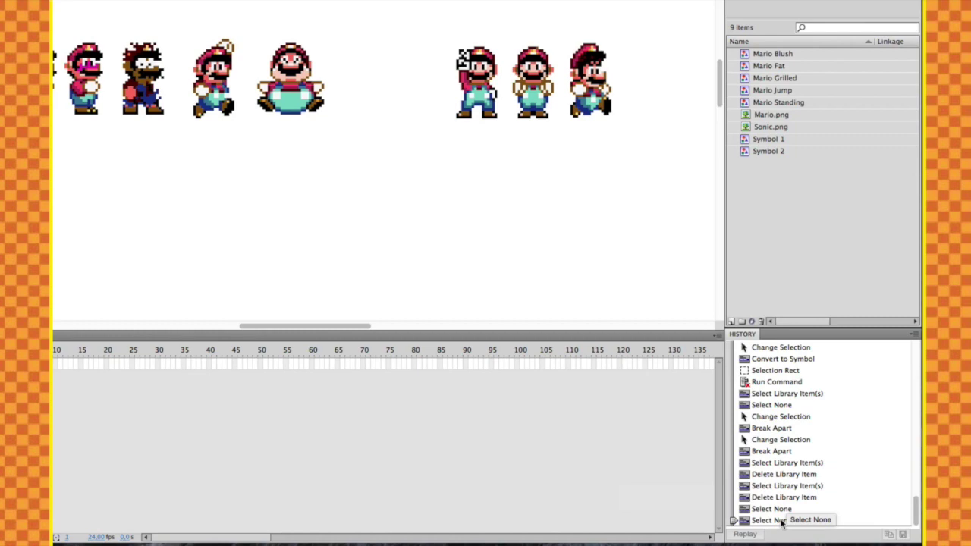
- Convert the Mario sprite making the victory sign to a Graphic symbol with the default name Symbol 3
left_click_drag(491, 89, 548, 169)
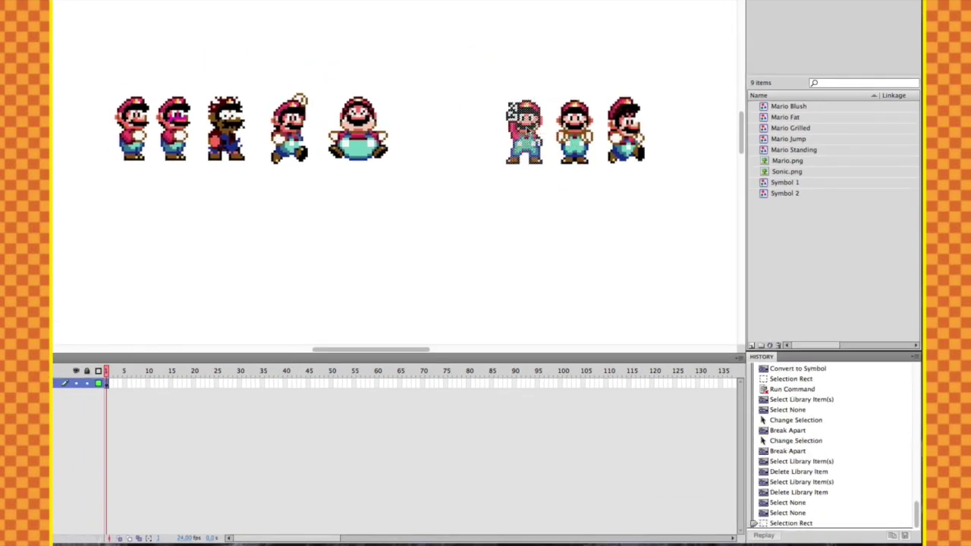
left_click(531, 131)
right_click(529, 128)
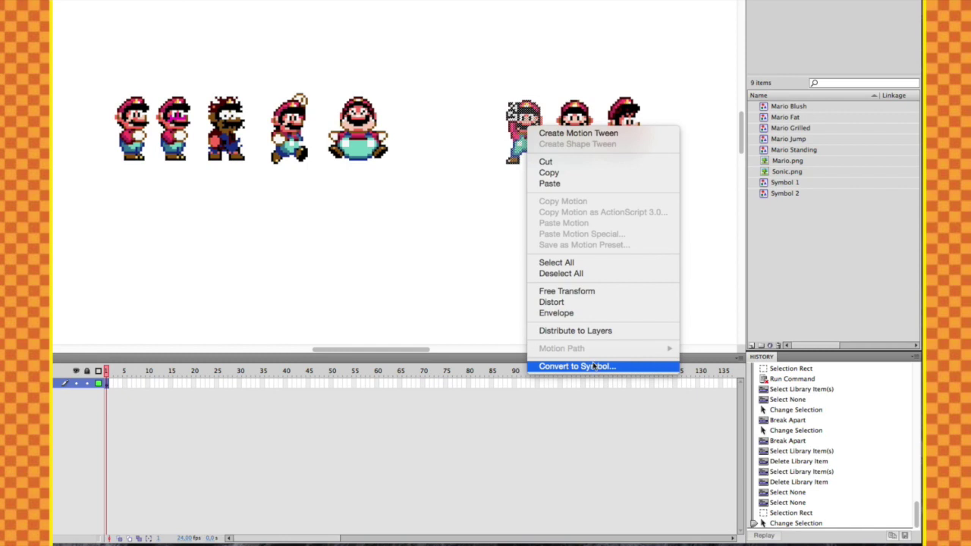
left_click(595, 366)
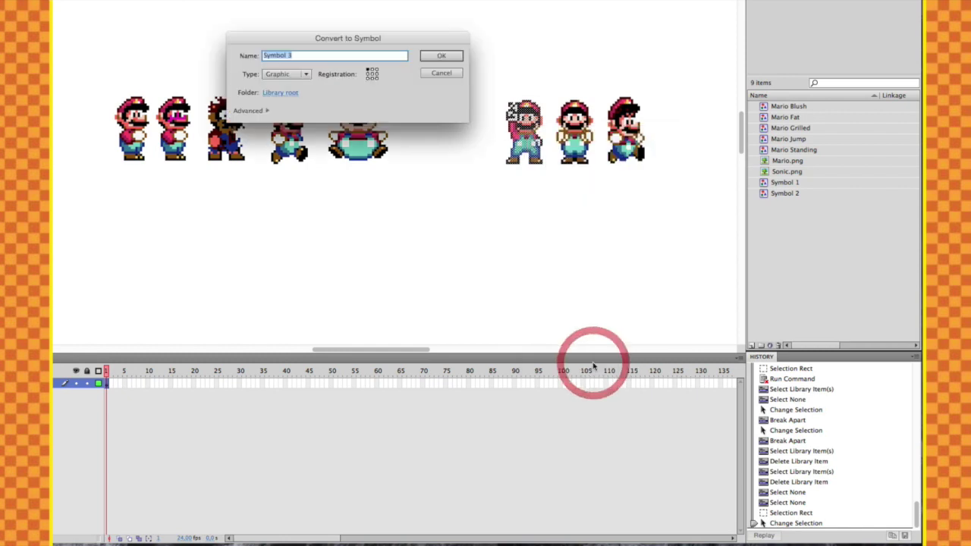
left_click(441, 59)
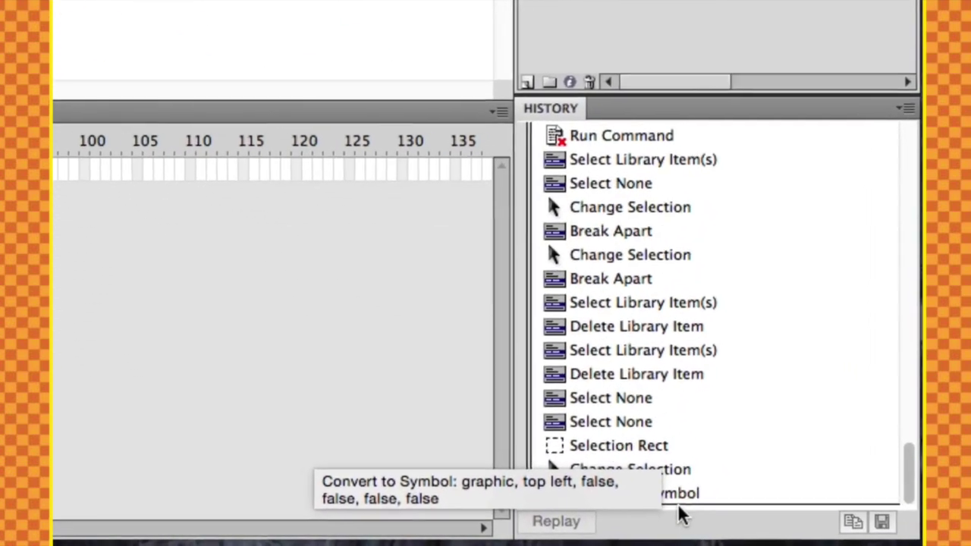
- Save the Convert to Symbol history entry as a reusable command named ConvertGraphic
left_click(675, 495)
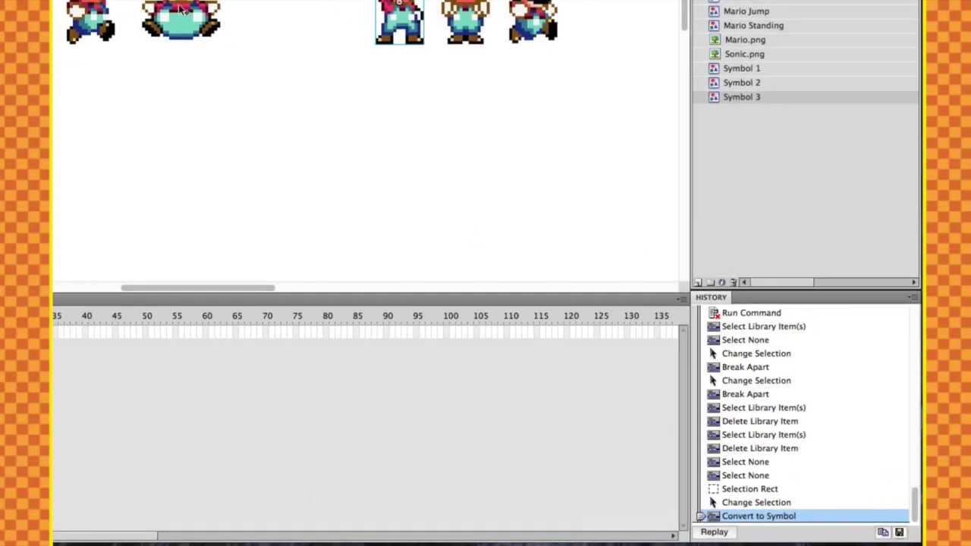
left_click(881, 521)
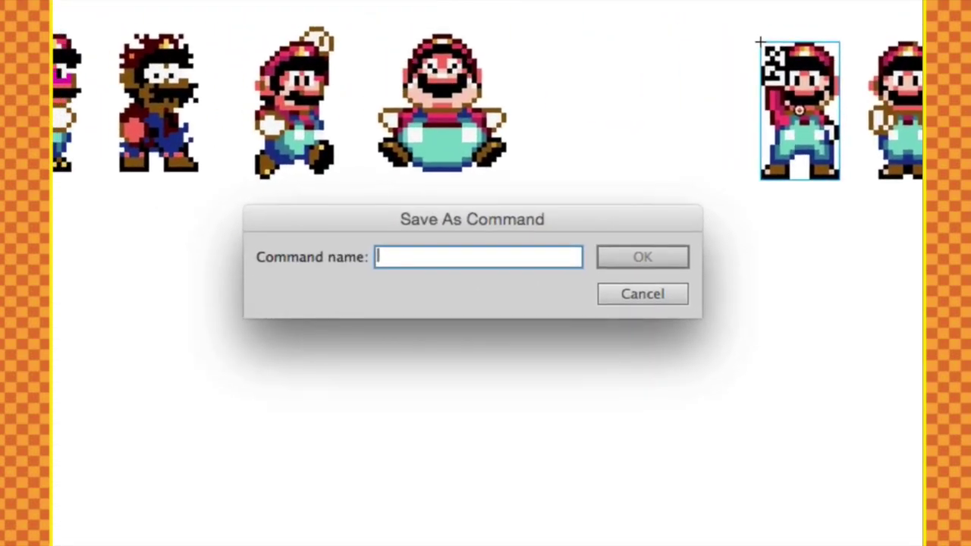
type("ConvertGraphic")
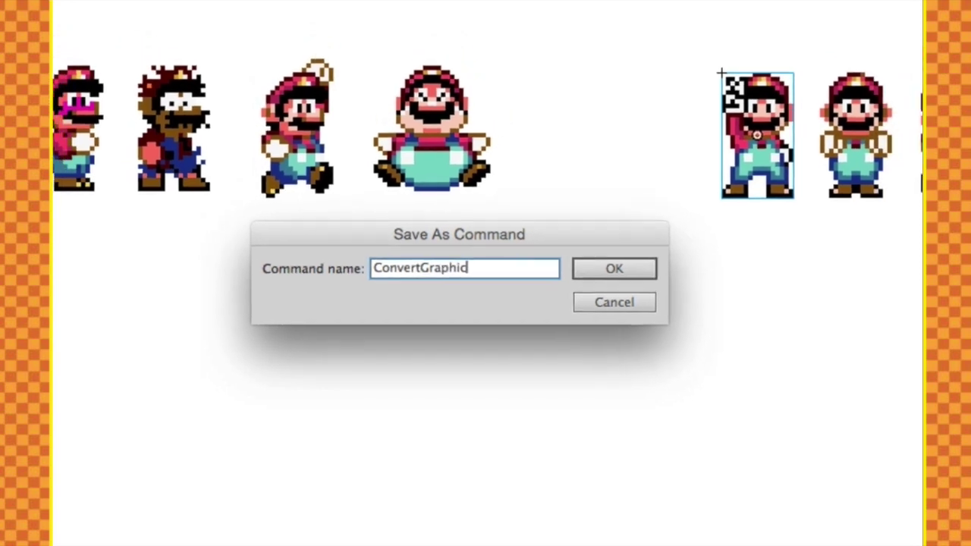
key("Return")
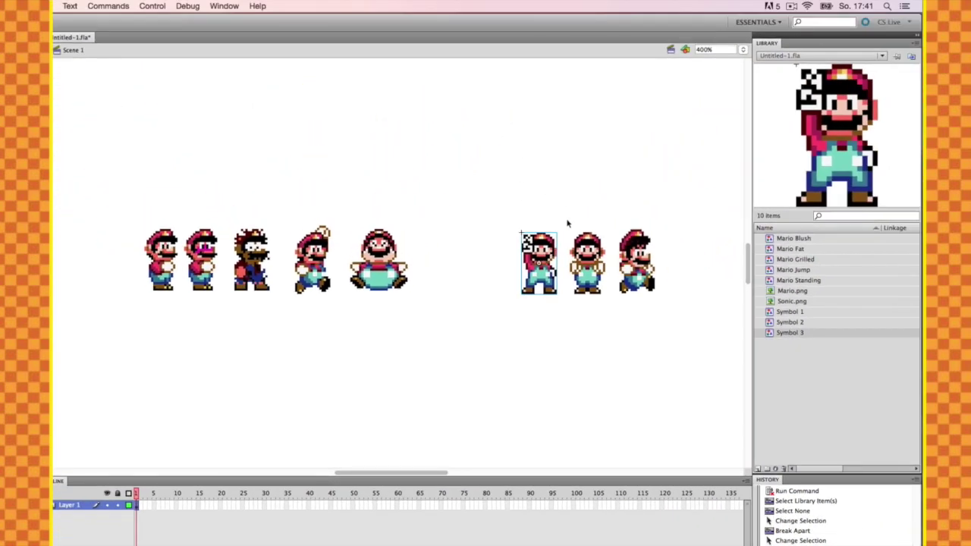
- Run the ConvertGraphic command on the front-facing Mario sprite beside the victory-sign one
left_click(608, 313)
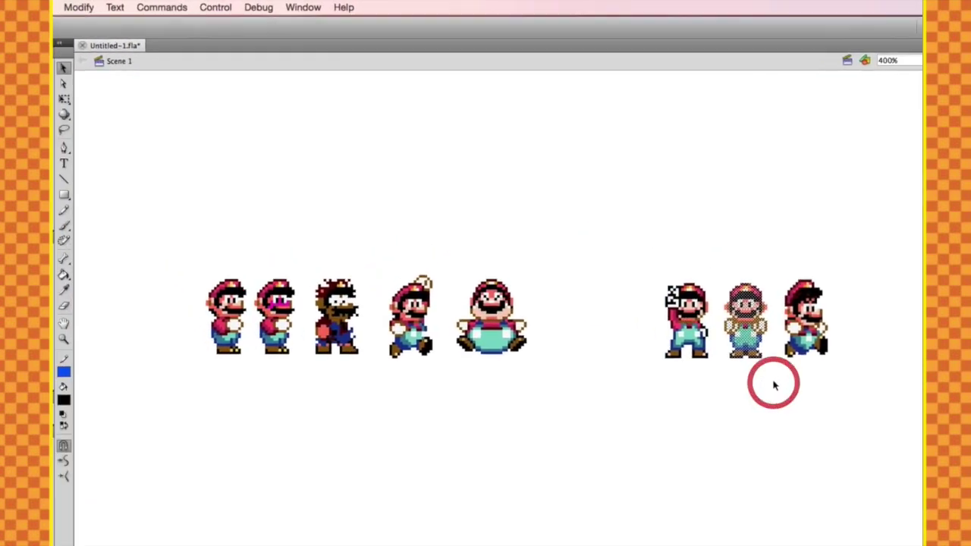
left_click(262, 10)
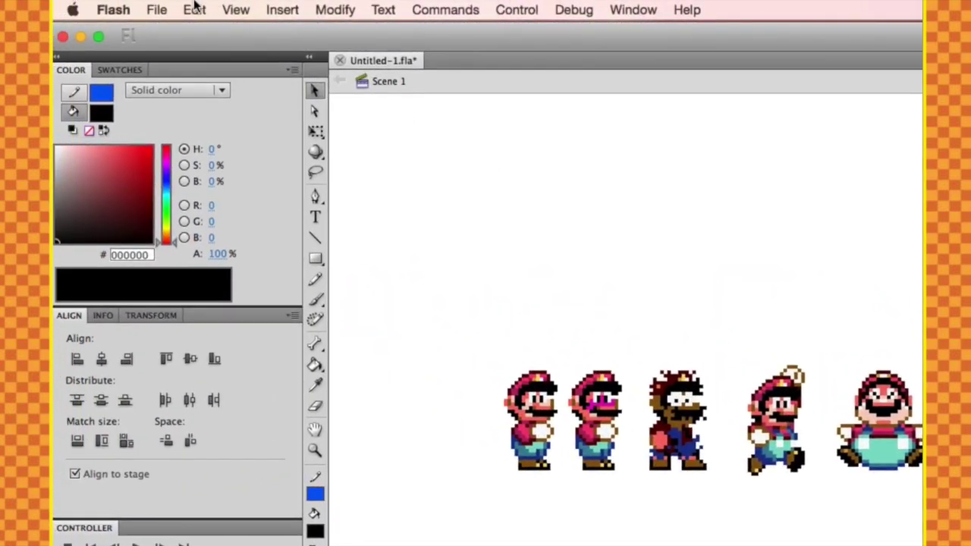
- Open the keyboard shortcut settings and select the ConvertGraphic entry among the Commands
left_click(124, 9)
left_click(158, 109)
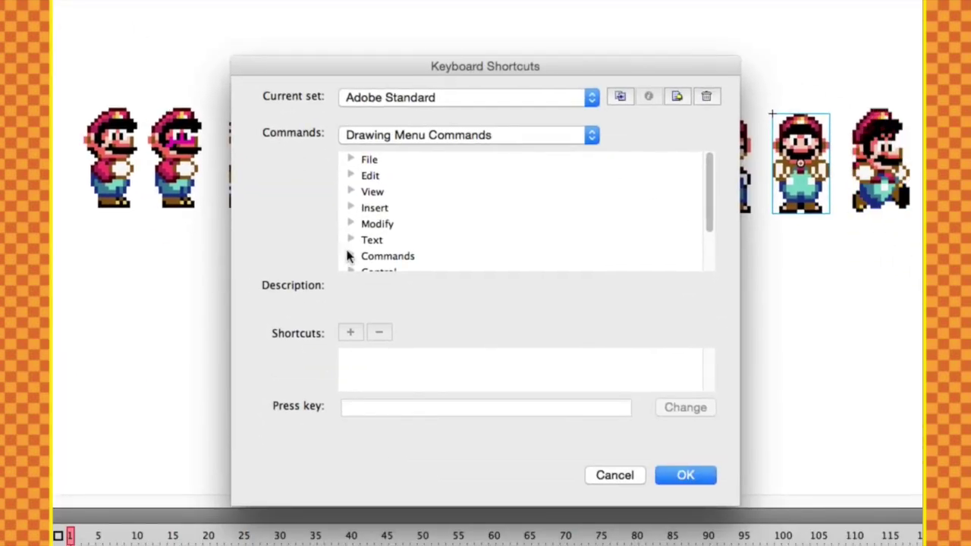
scroll(408, 212, "down", 3)
left_click(350, 199)
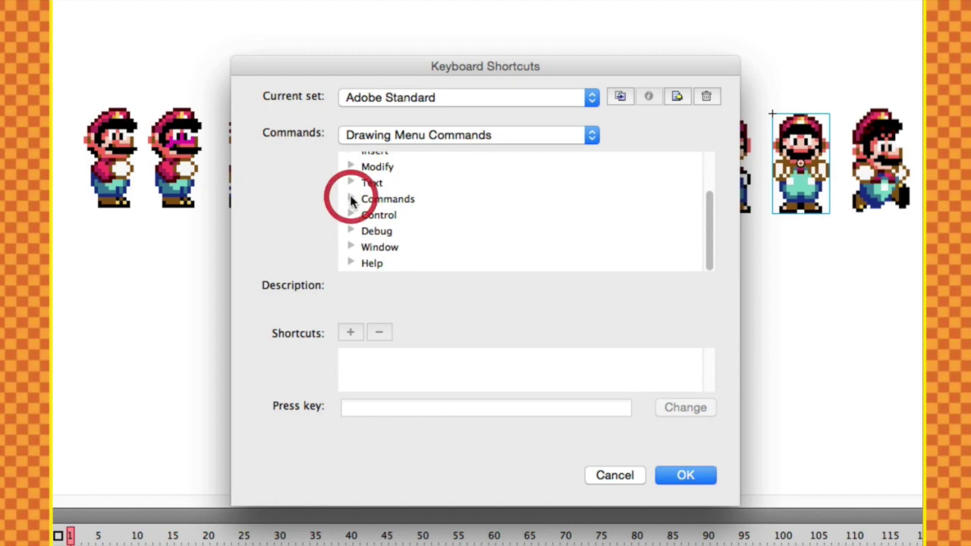
scroll(418, 220, "down", 3)
left_click(403, 215)
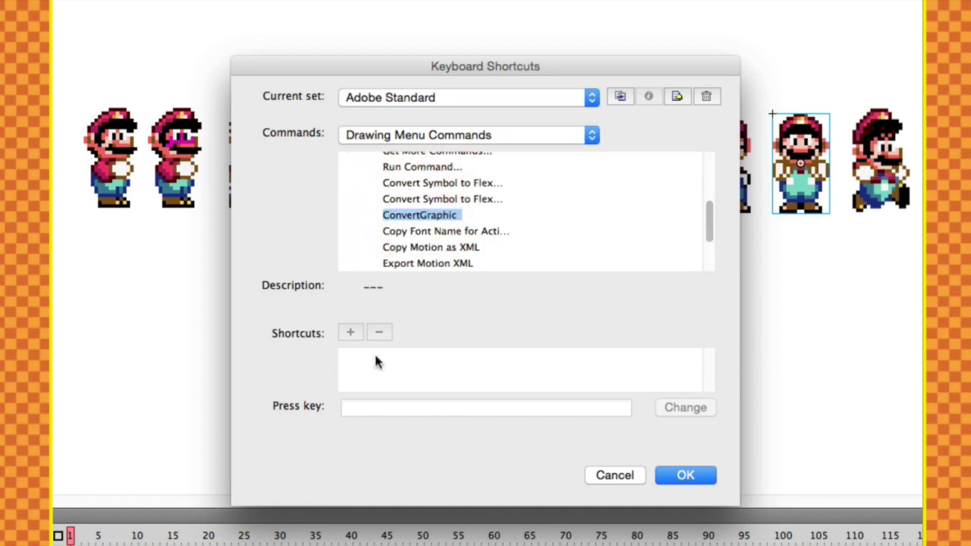
- Try to add a shortcut for ConvertGraphic in the Adobe Standard set
left_click(352, 338)
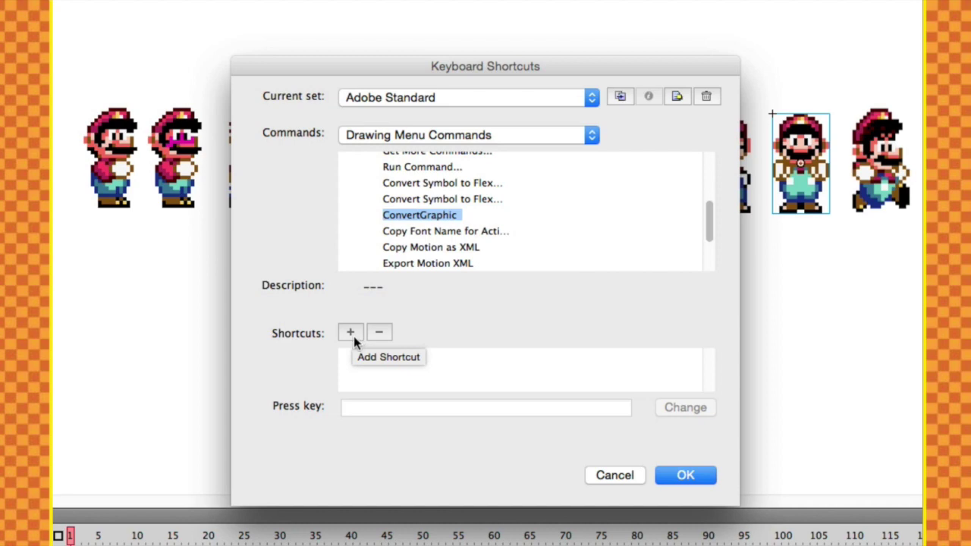
left_click(382, 99)
left_click(381, 99)
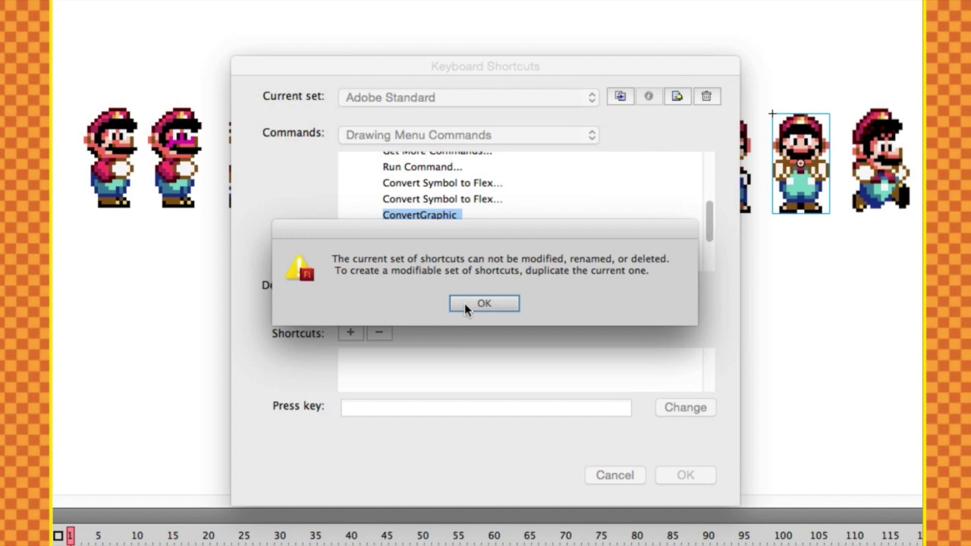
left_click(484, 304)
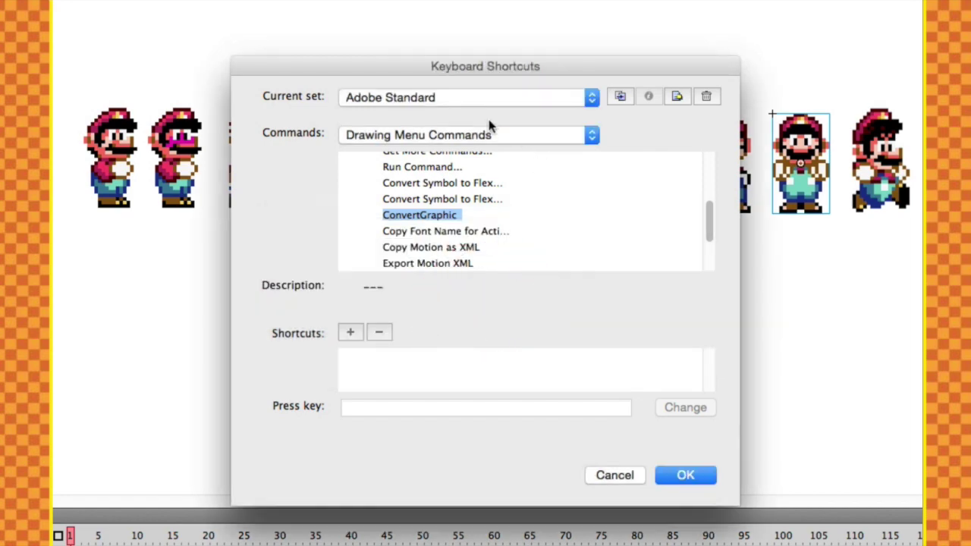
- Duplicate the shortcut set as Adobe Standard copy and assign Cmd+M to the ConvertGraphic command in it
left_click(621, 97)
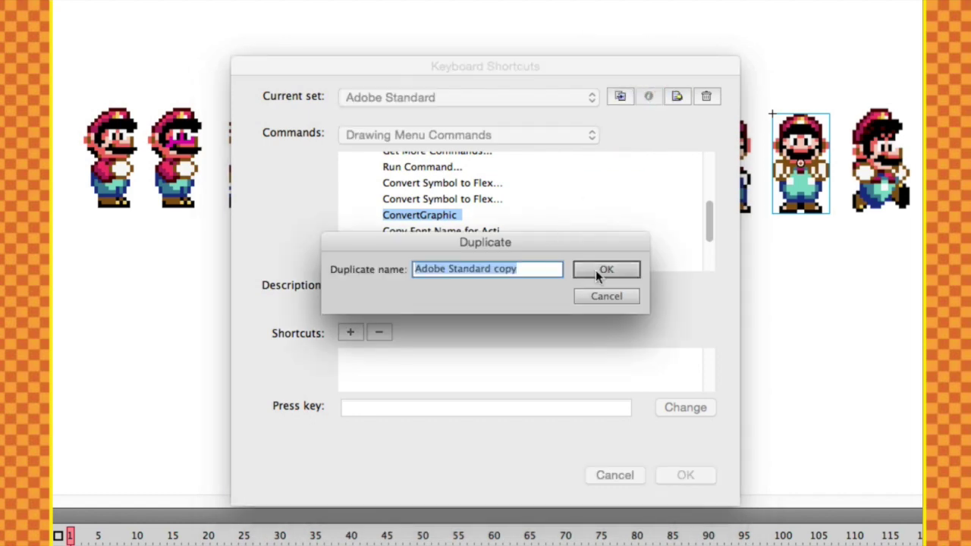
left_click(596, 270)
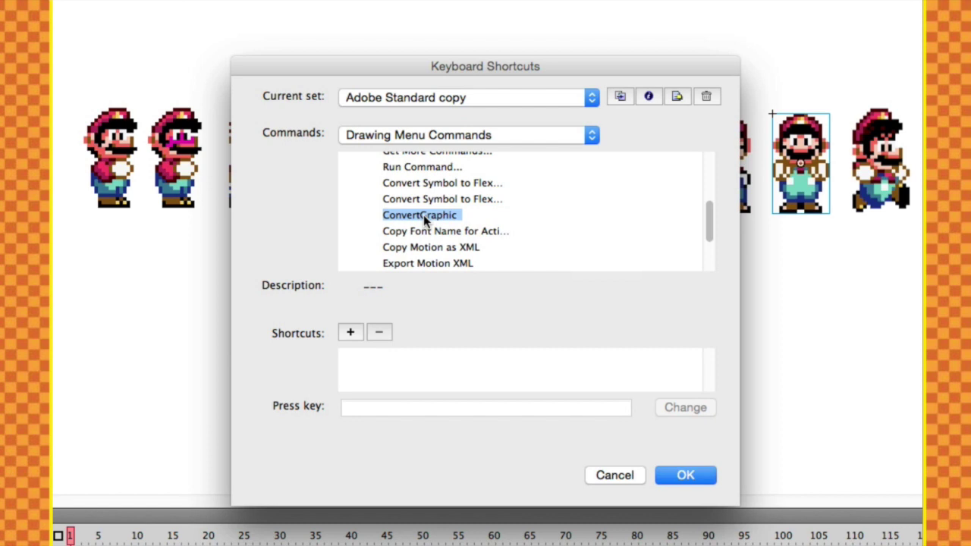
left_click(399, 215)
left_click(349, 333)
left_click(349, 333)
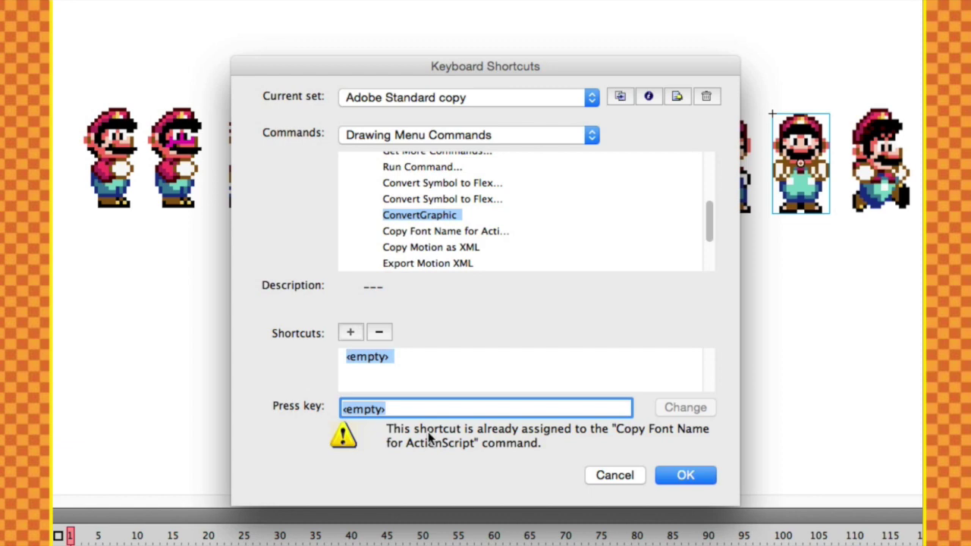
key("super+m")
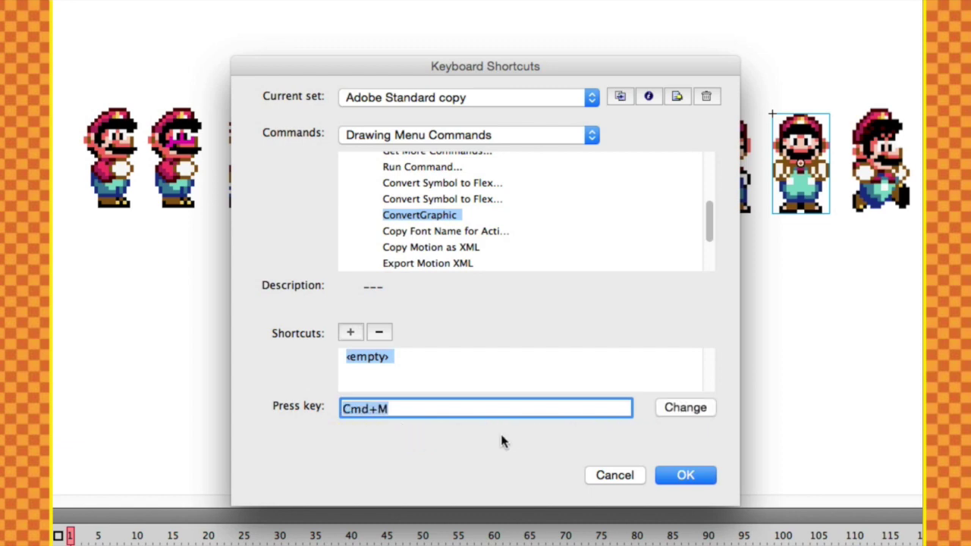
left_click(687, 476)
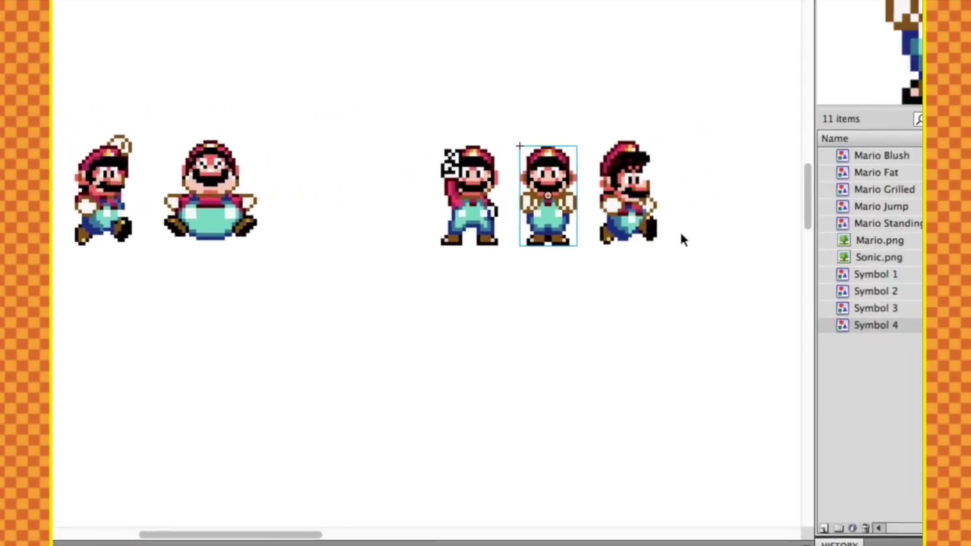
- Convert the last unconverted sprite, the running Mario, to a Graphic symbol
left_click(696, 274)
left_click_drag(435, 307, 427, 309)
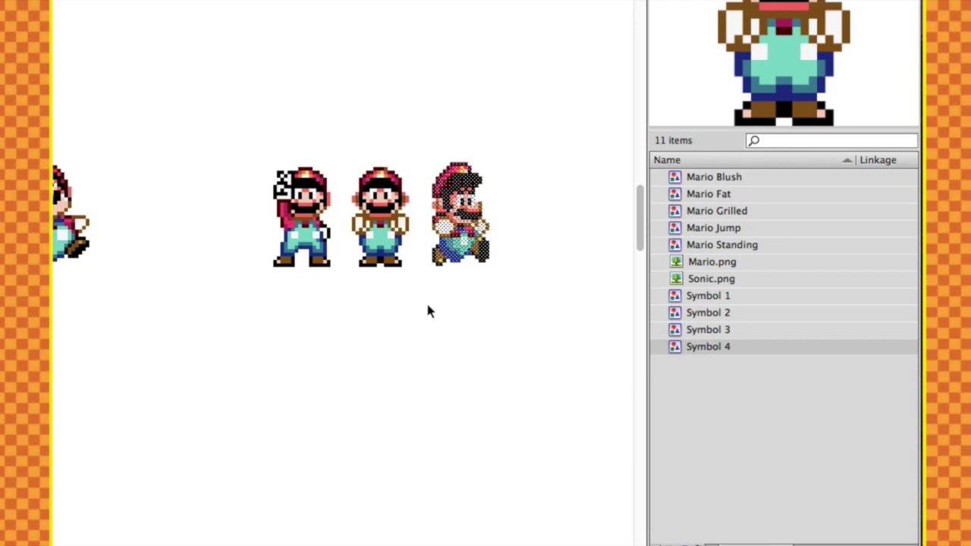
key("F8")
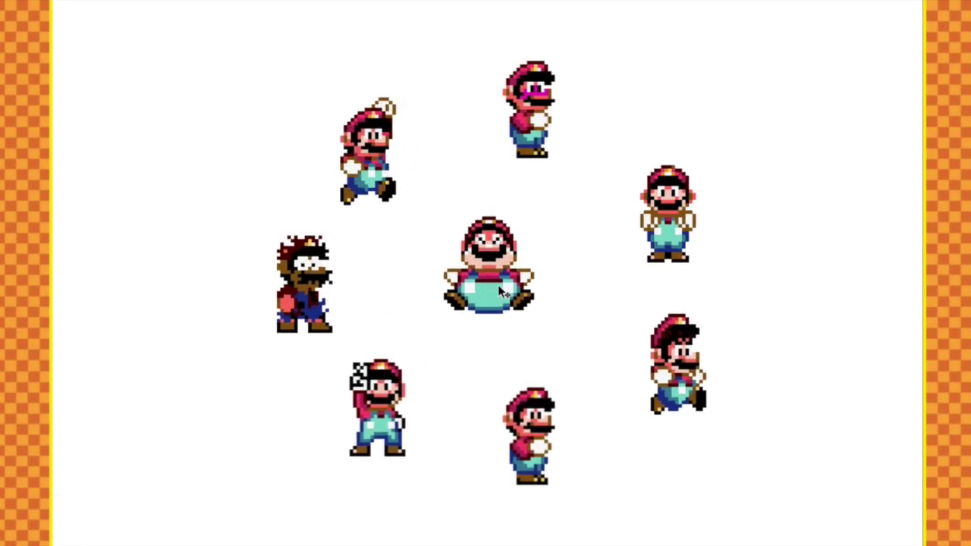
- Break apart the fat Mario symbol at the centre of the stage into its raw shape
left_click(498, 285)
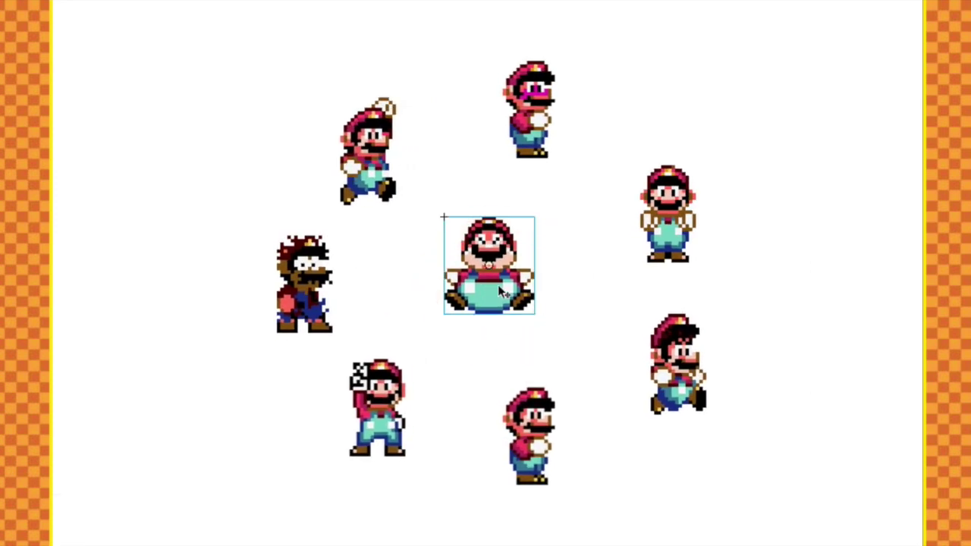
key("ctrl+b")
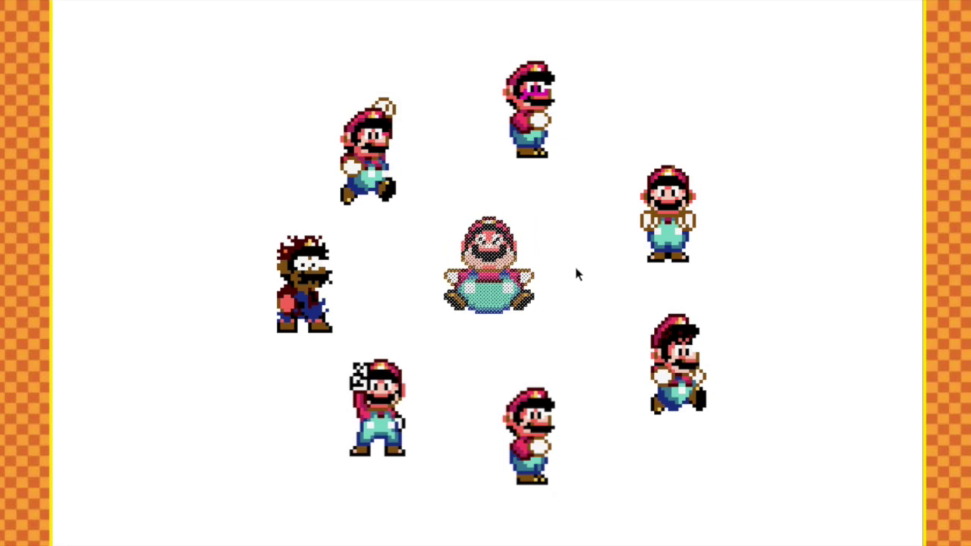
right_click(516, 275)
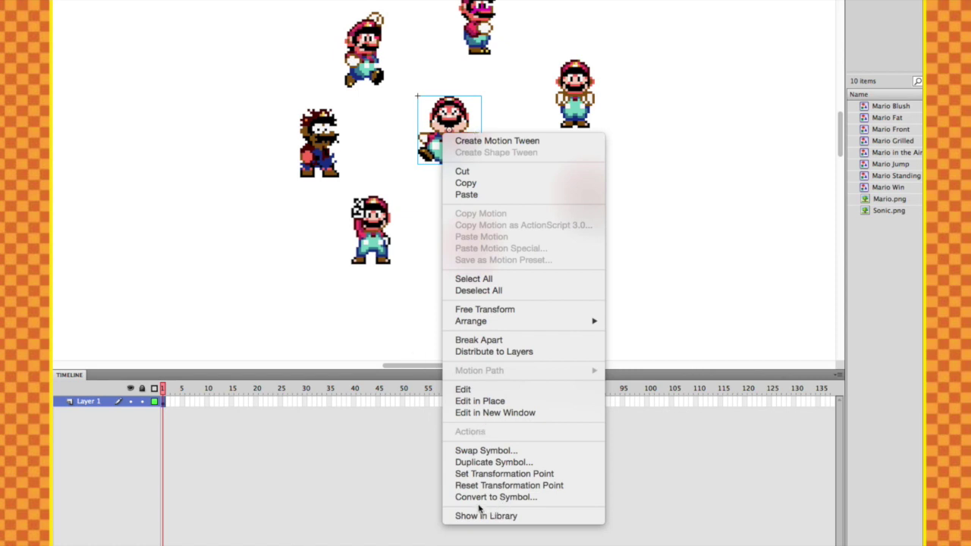
left_click(479, 340)
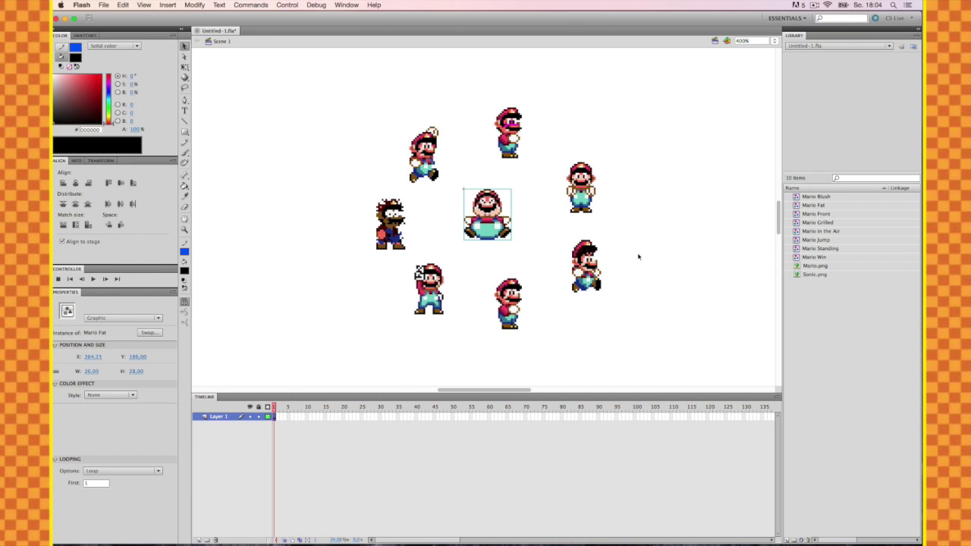
- Inspect the pixel edges of the fat Mario symbol at 800% and 1600% magnification
left_click(777, 42)
left_click(777, 49)
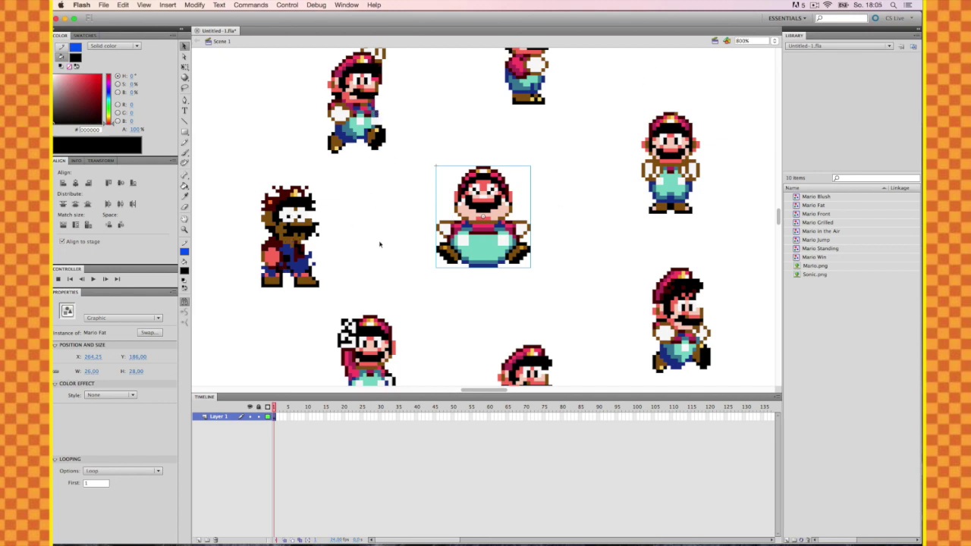
scroll(506, 207, "up", 3)
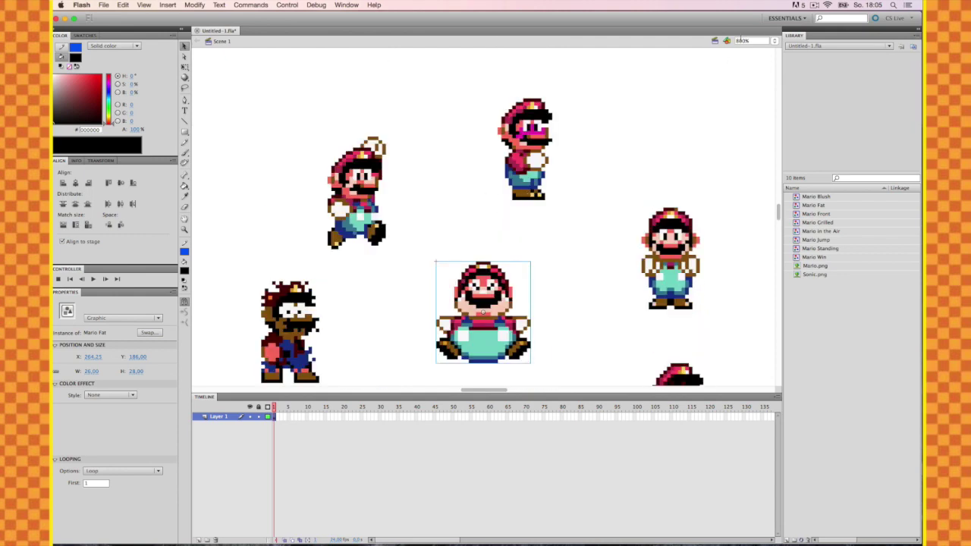
left_click(713, 40)
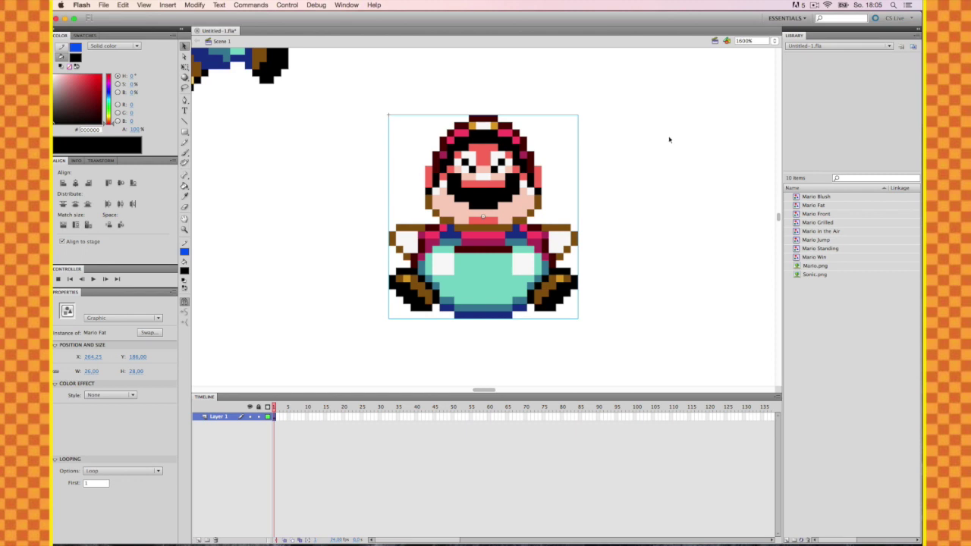
- Place the Sonic.png sprite sheet from the library on the stage and look over its full length
left_click(775, 41)
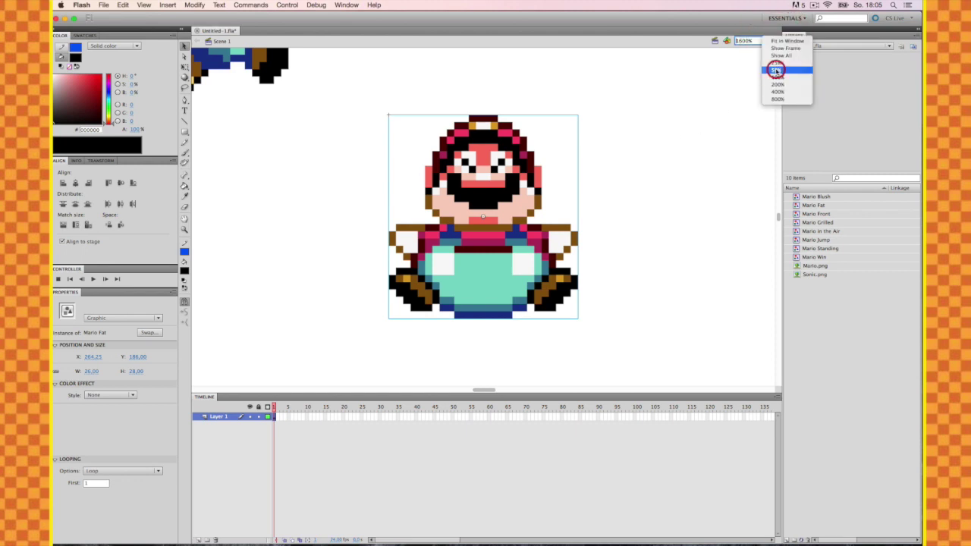
left_click(776, 70)
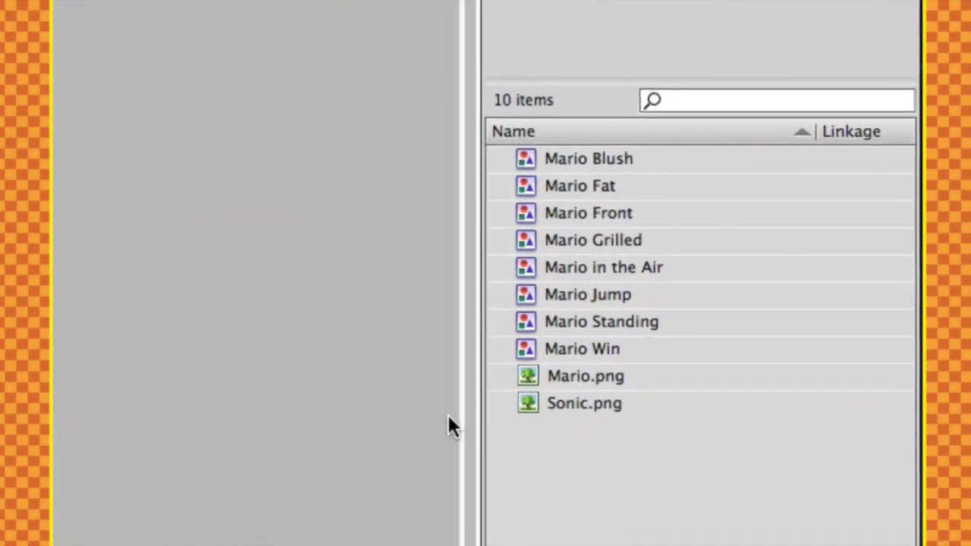
left_click(535, 411)
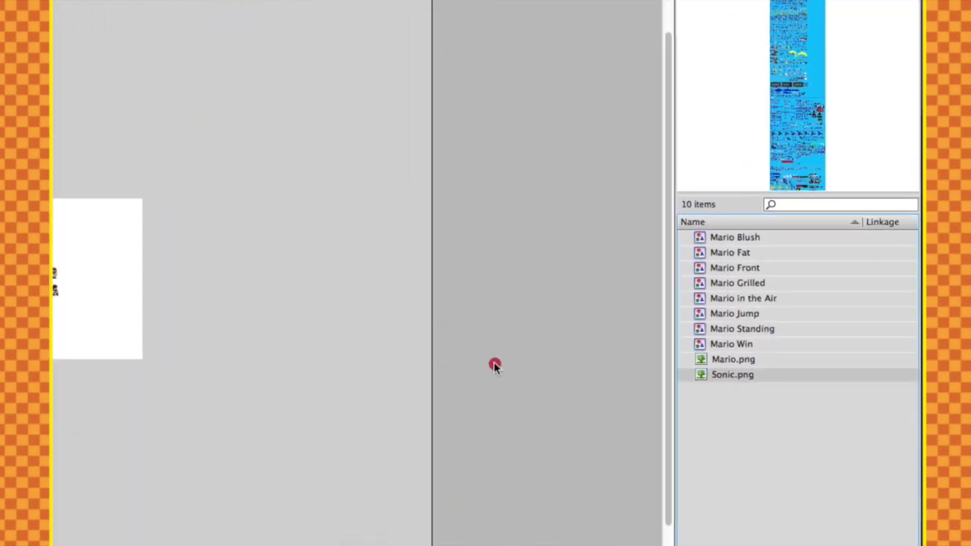
left_click_drag(494, 366, 246, 293)
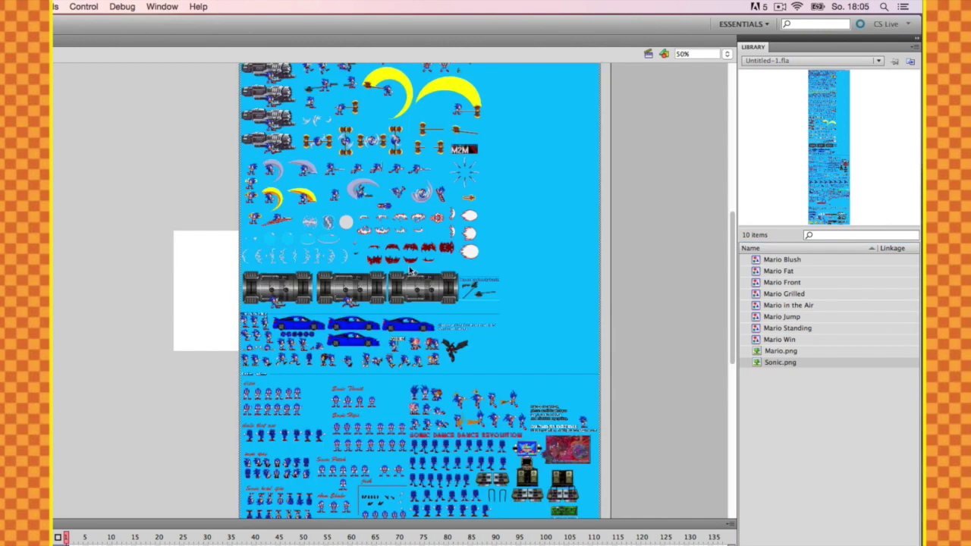
scroll(410, 270, "up", 5)
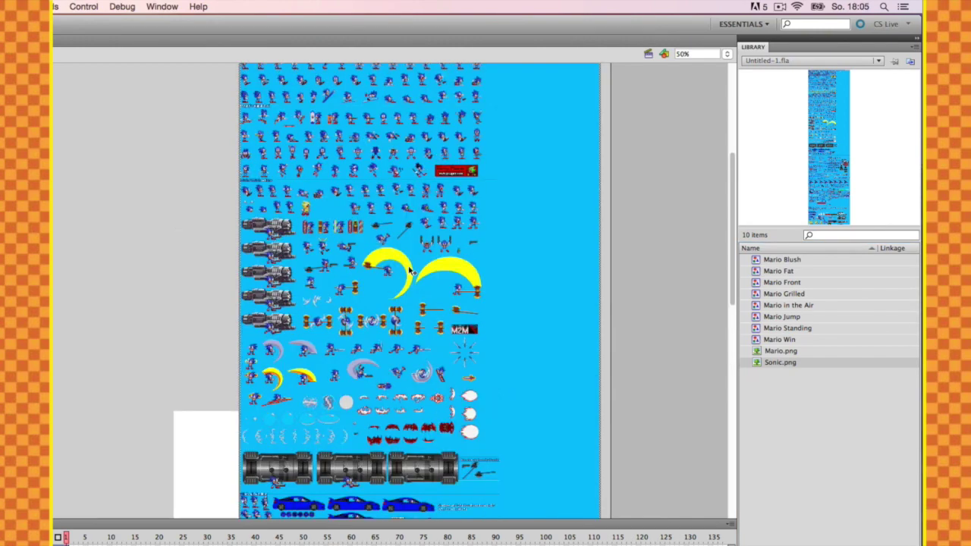
scroll(390, 364, "down", 15)
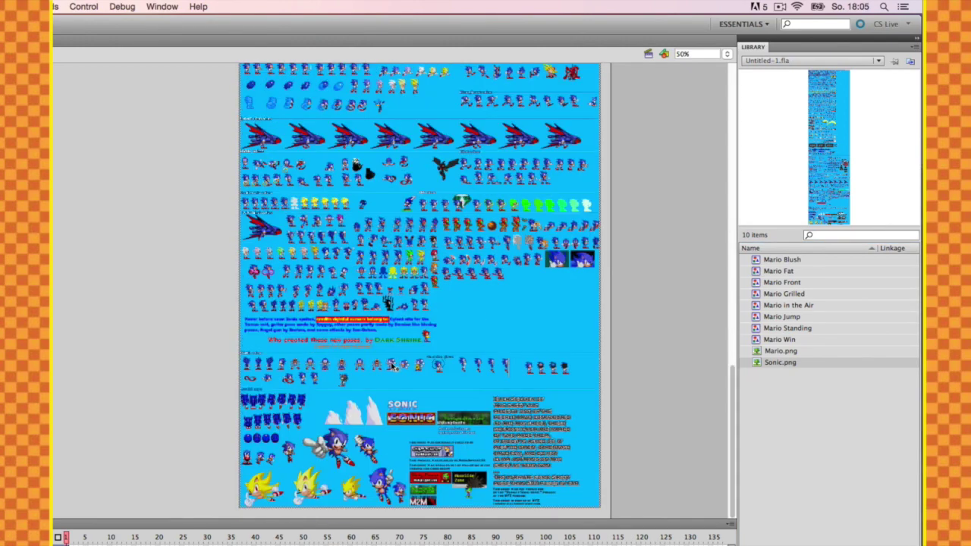
scroll(393, 365, "up", 15)
scroll(339, 341, "down", 5)
scroll(341, 318, "up", 5)
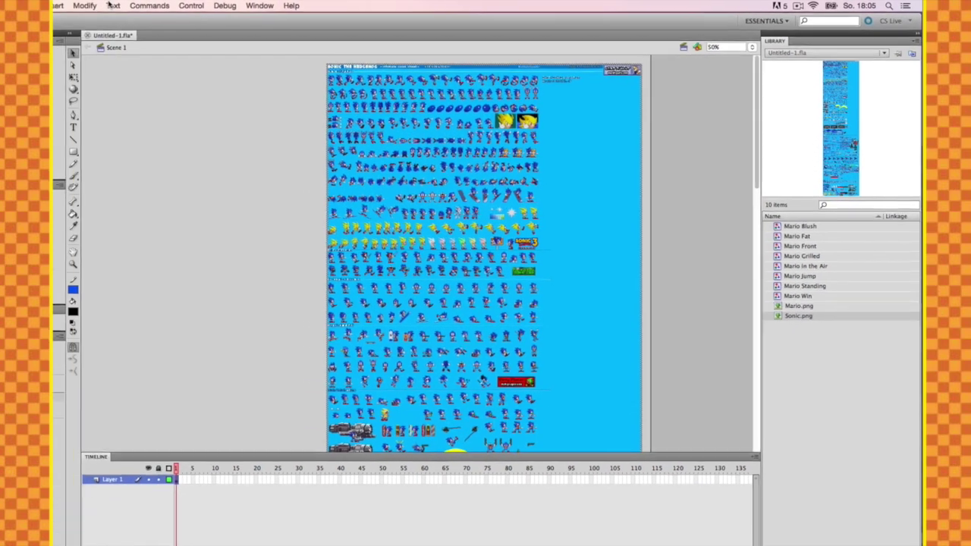
- Try to trace the whole Sonic sprite sheet as a bitmap with Pixels curve fit, and stop the tracing
left_click(88, 5)
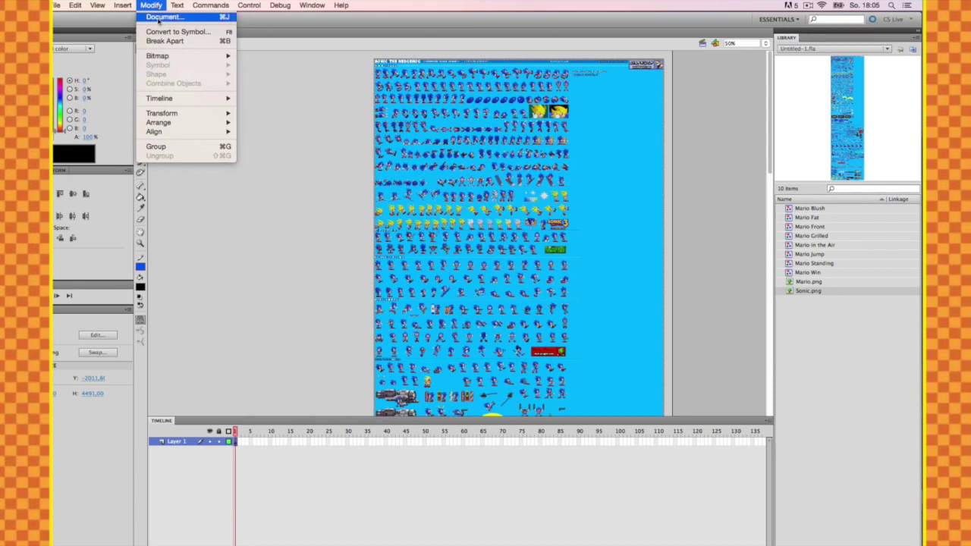
mouse_move(167, 57)
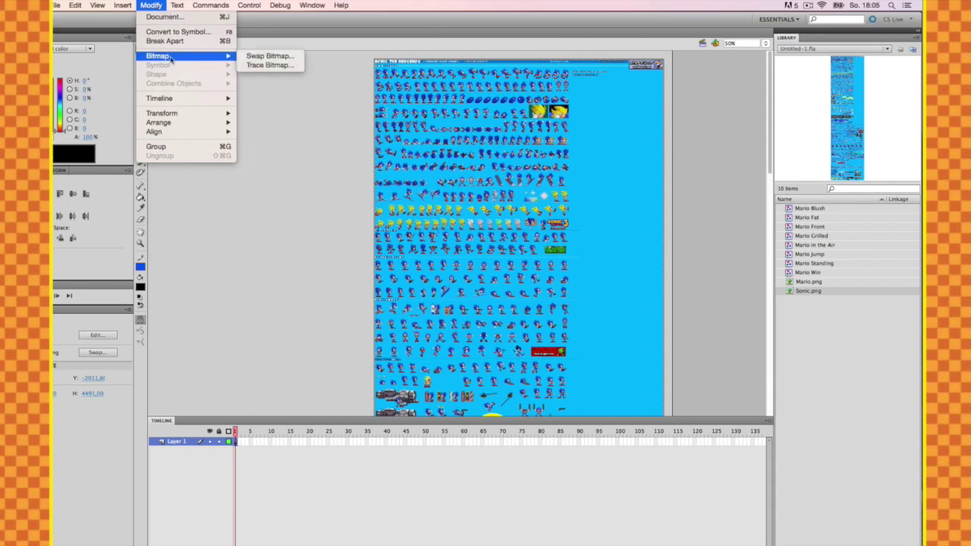
left_click(271, 66)
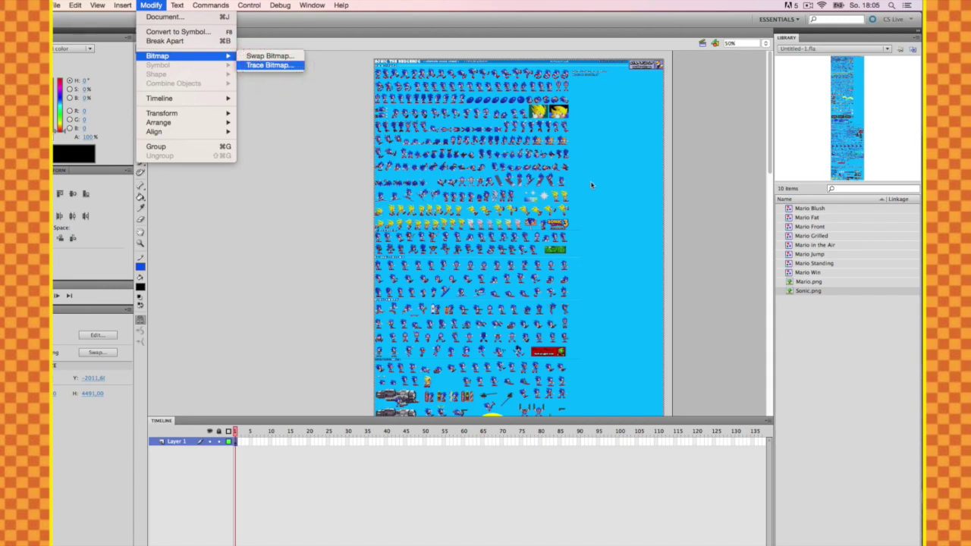
left_click(515, 274)
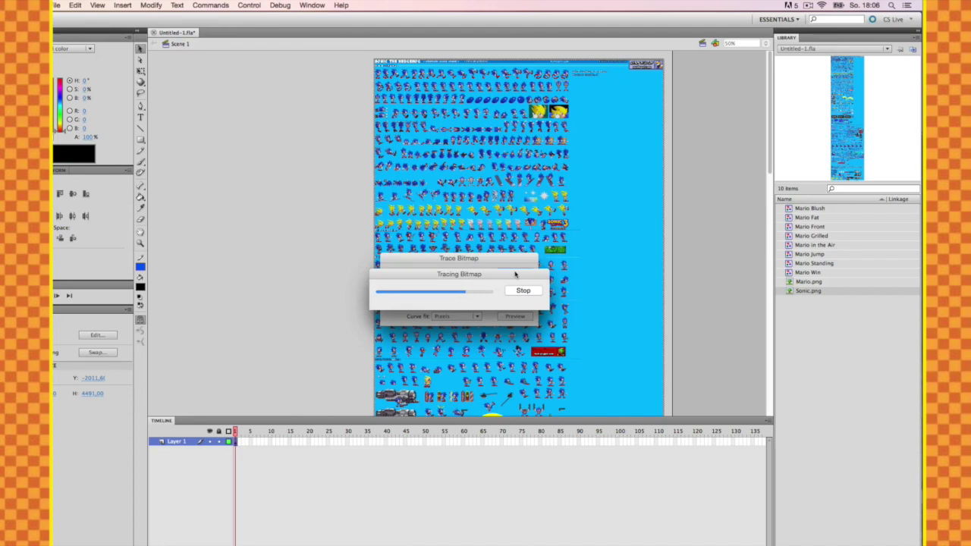
left_click(525, 291)
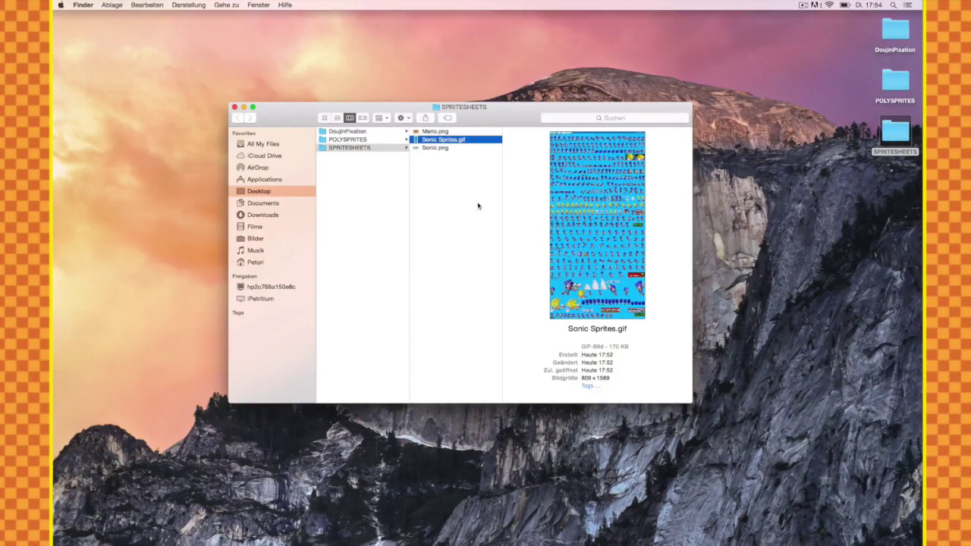
- Switch to Finder, open Sonic Sprites.gif from the SPRITESHEETS folder in Preview, and widen its window to show the enlarged sheet
double_click(440, 141)
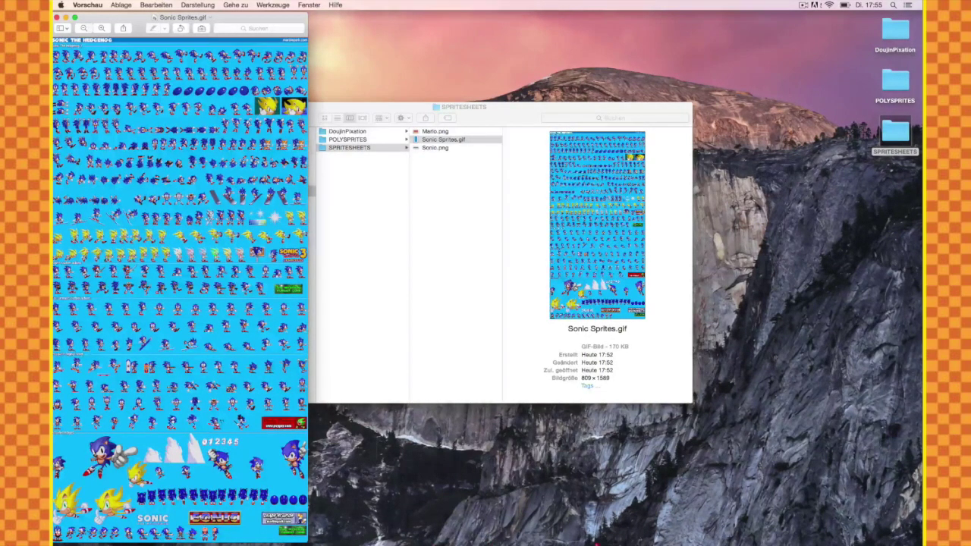
left_click_drag(307, 541, 597, 543)
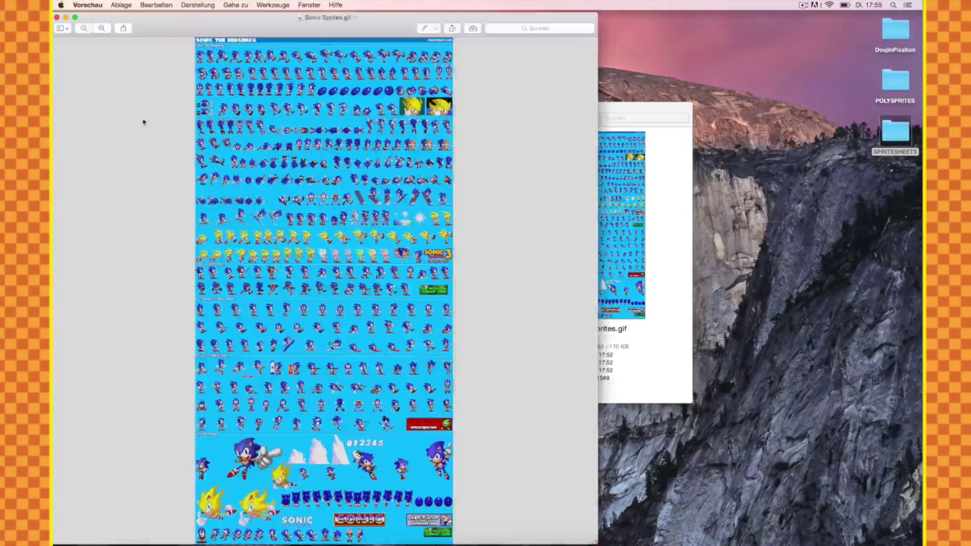
left_click(102, 28)
scroll(253, 144, "up", 10)
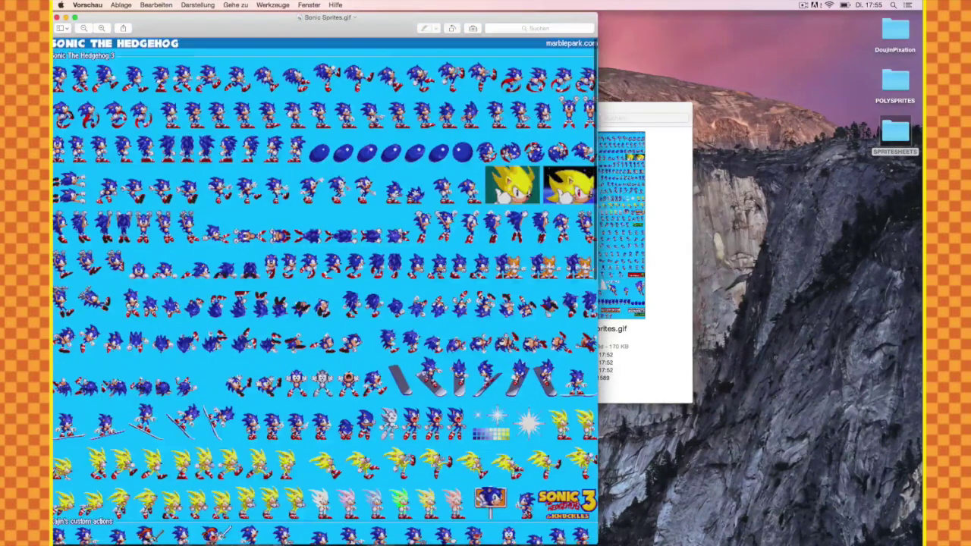
left_click_drag(598, 542, 731, 542)
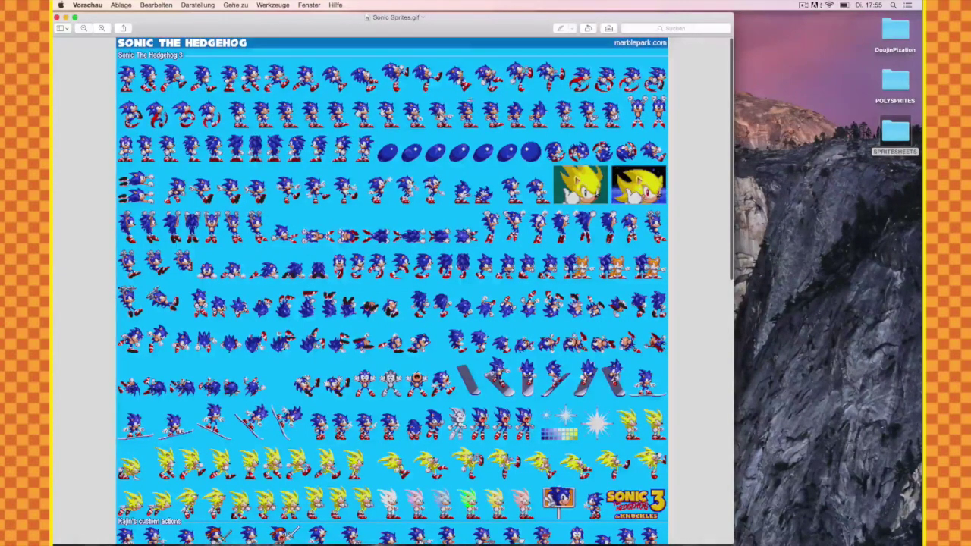
- Crop the Sonic sheet to the four running poses at the end of the first sprite row
left_click_drag(568, 64, 669, 93)
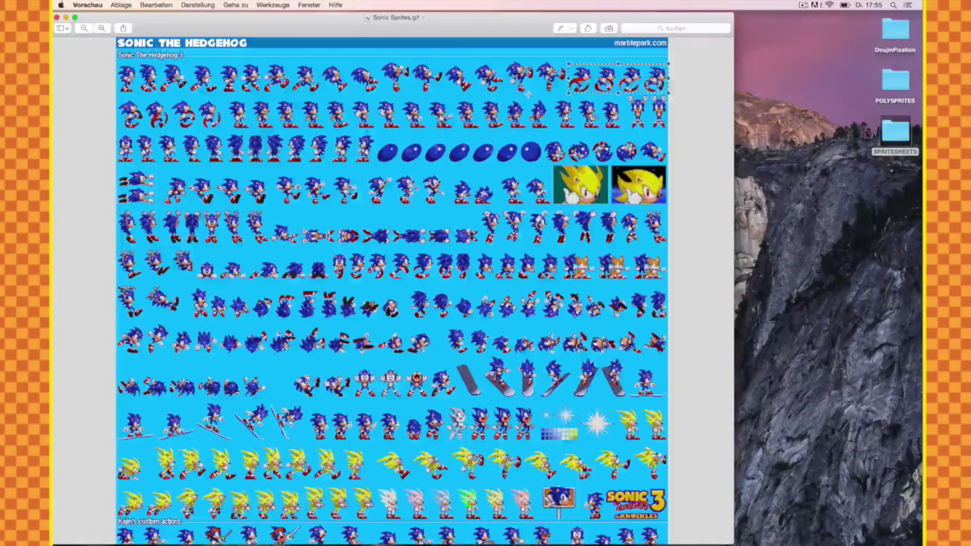
key("super+k")
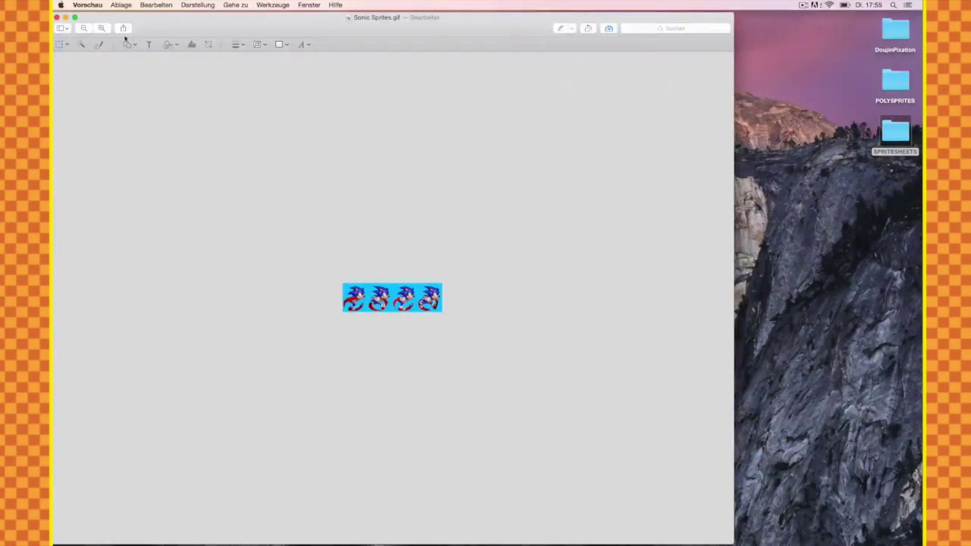
left_click(102, 29)
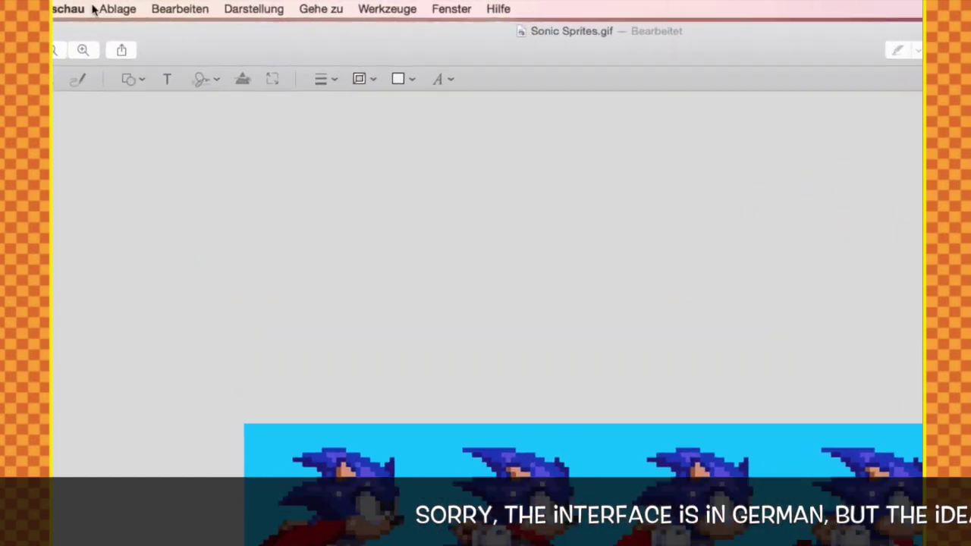
- Export the cropped image as a GIF named Sonic Run into the SPRITESHEETS folder
left_click(124, 5)
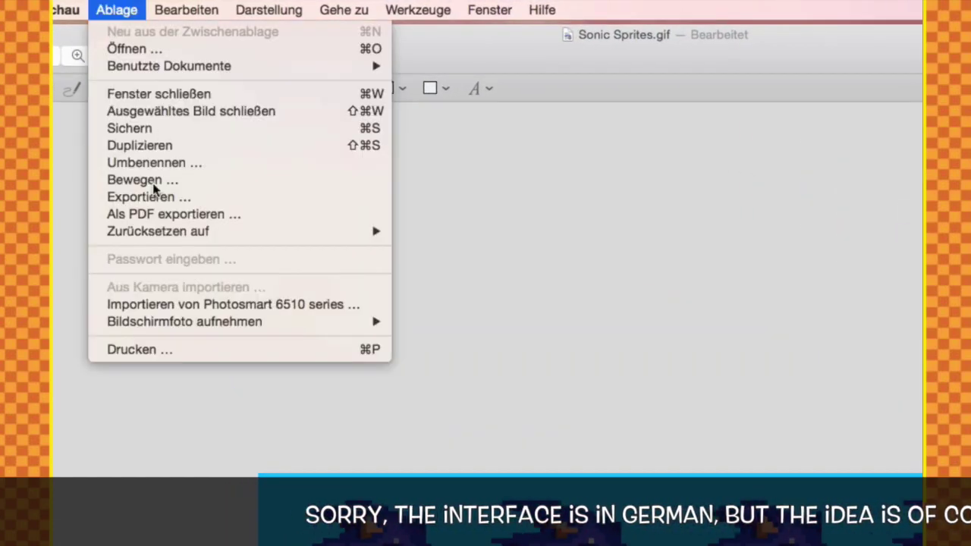
left_click(125, 198)
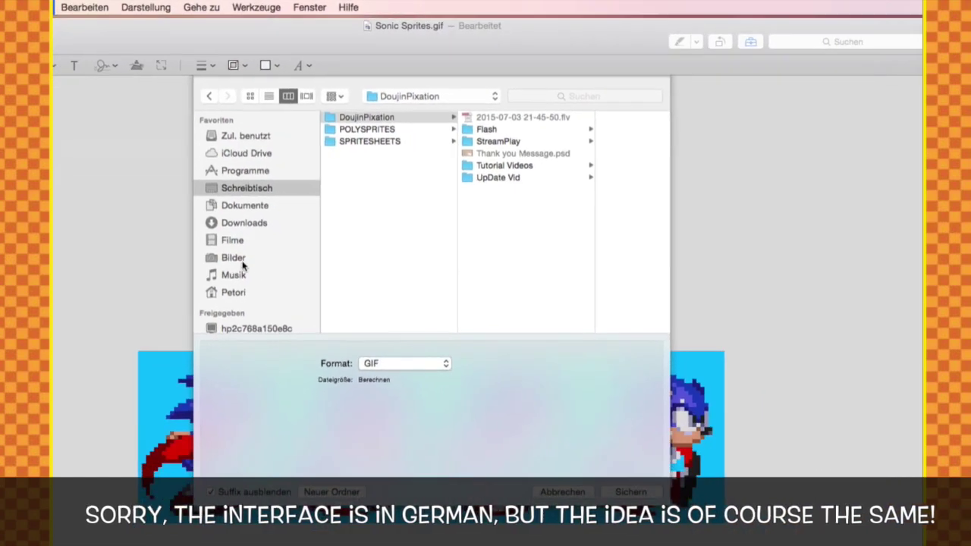
left_click(389, 247)
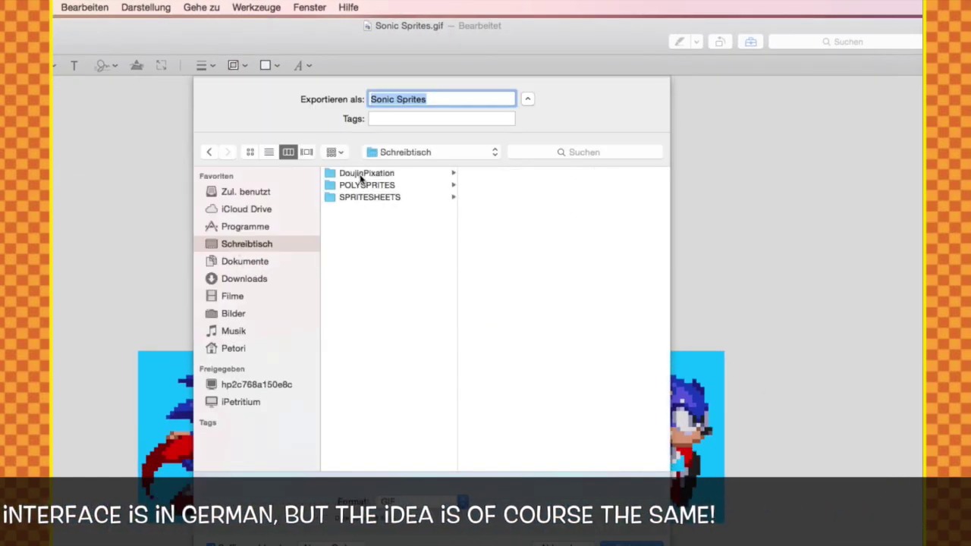
left_click(363, 174)
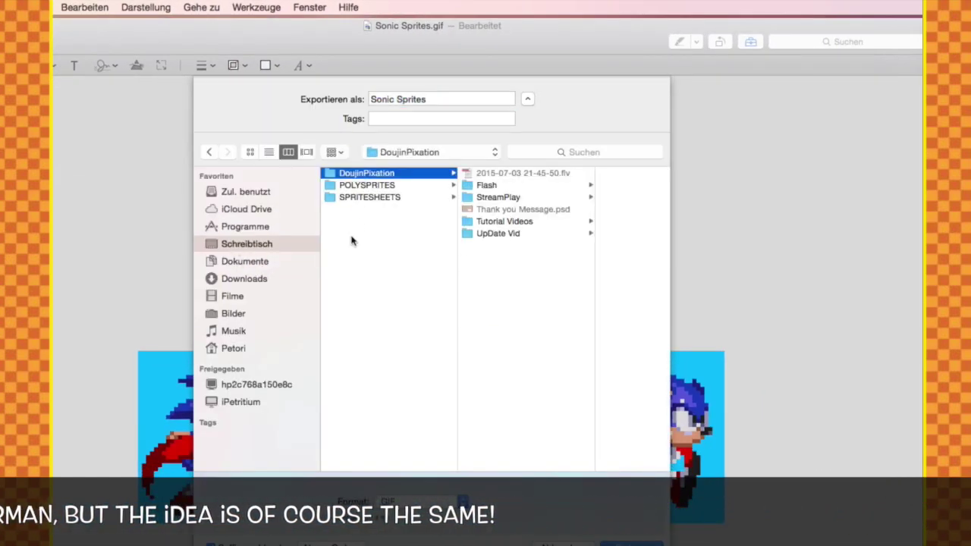
left_click(354, 198)
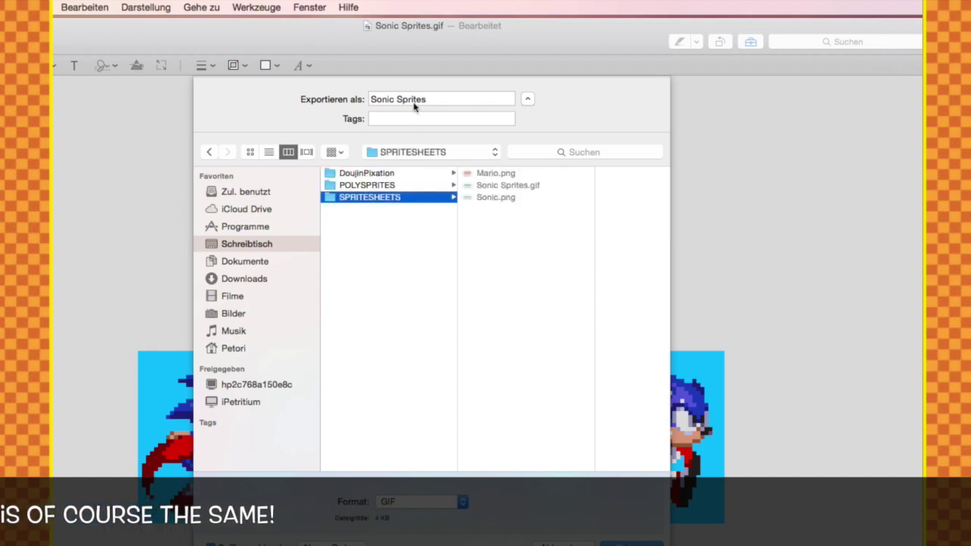
left_click(377, 97)
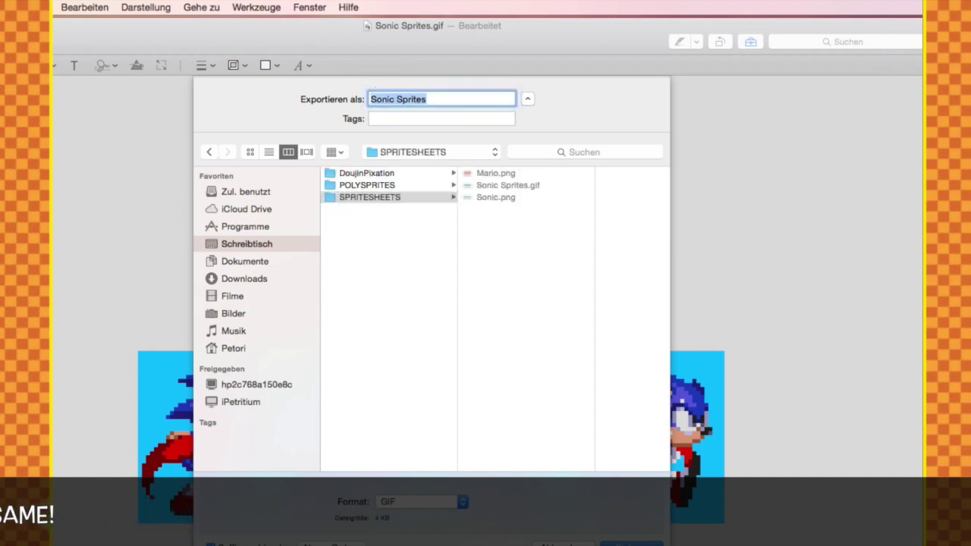
type("Sonic Run")
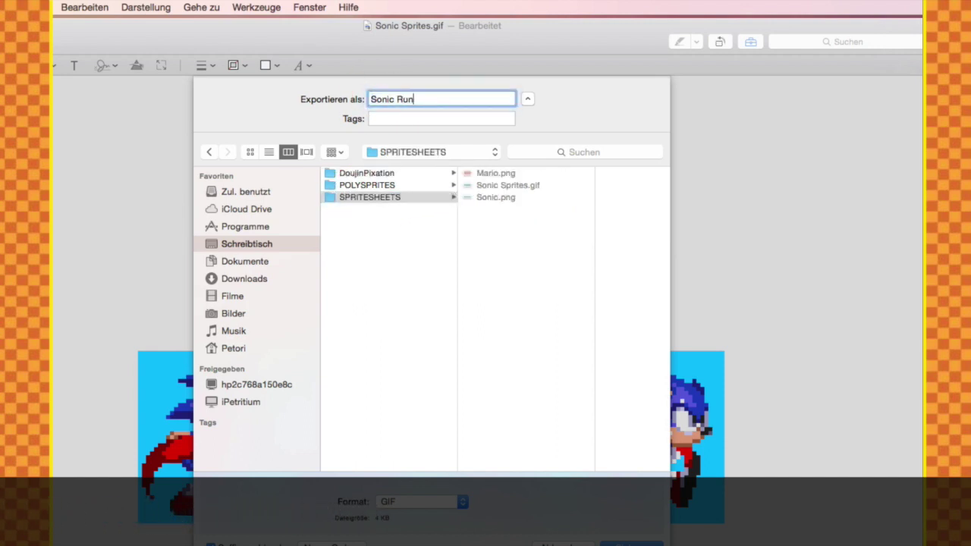
left_click(428, 503)
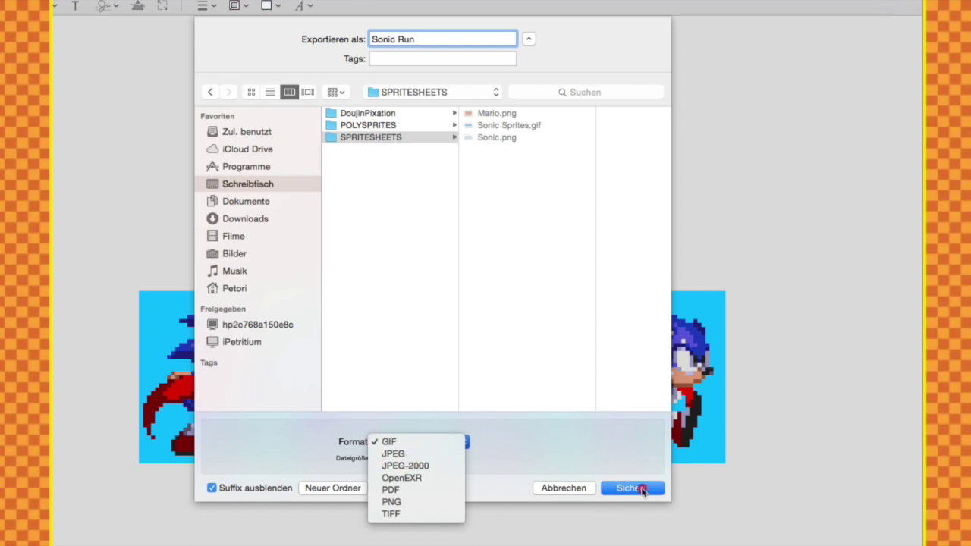
left_click(642, 489)
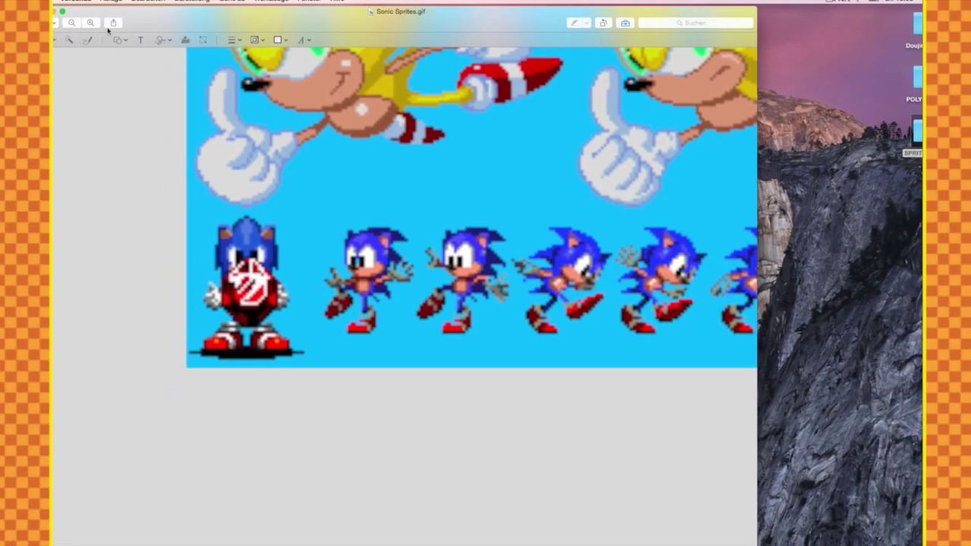
- Zoom out to the full Sonic sprite sheet and close its window
left_click(83, 28)
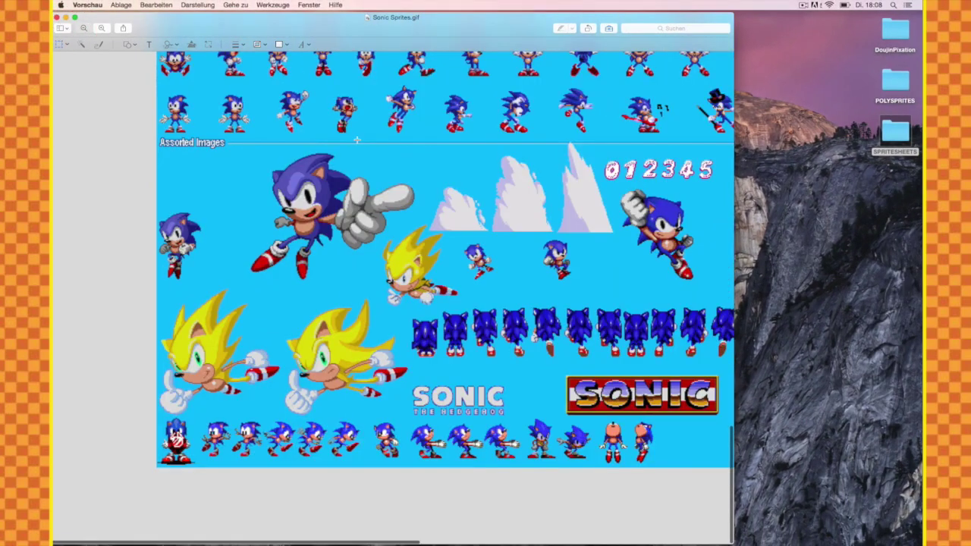
scroll(357, 140, "up", 5)
scroll(357, 140, "up", 5)
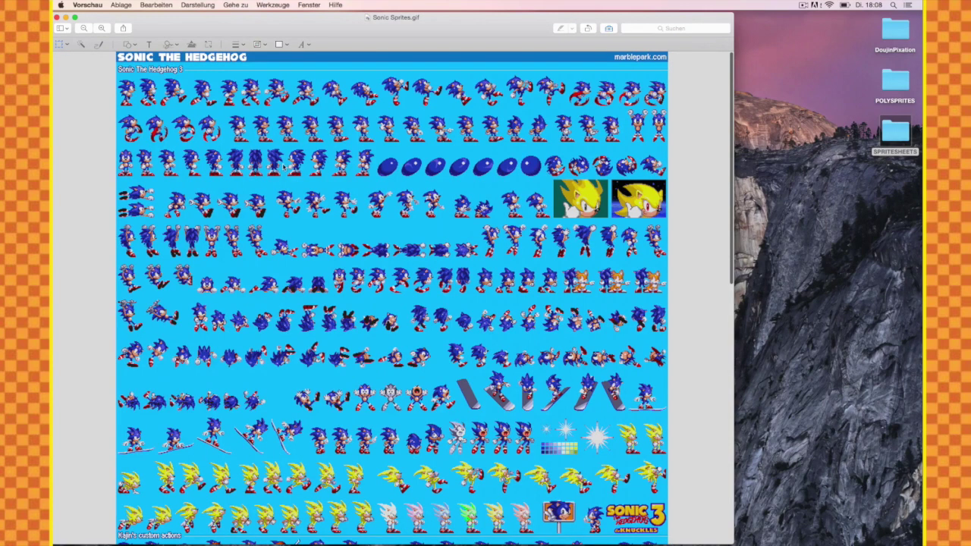
key("super+w")
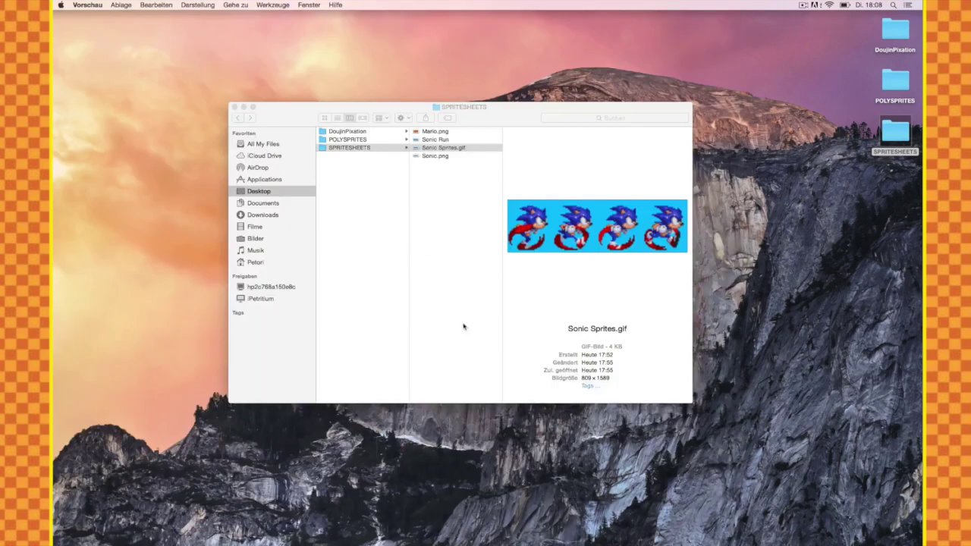
- Switch to Flash, import Sonic Run from the SPRITESHEETS folder to the stage, and move it clear of the Mario sprites
mouse_move(686, 518)
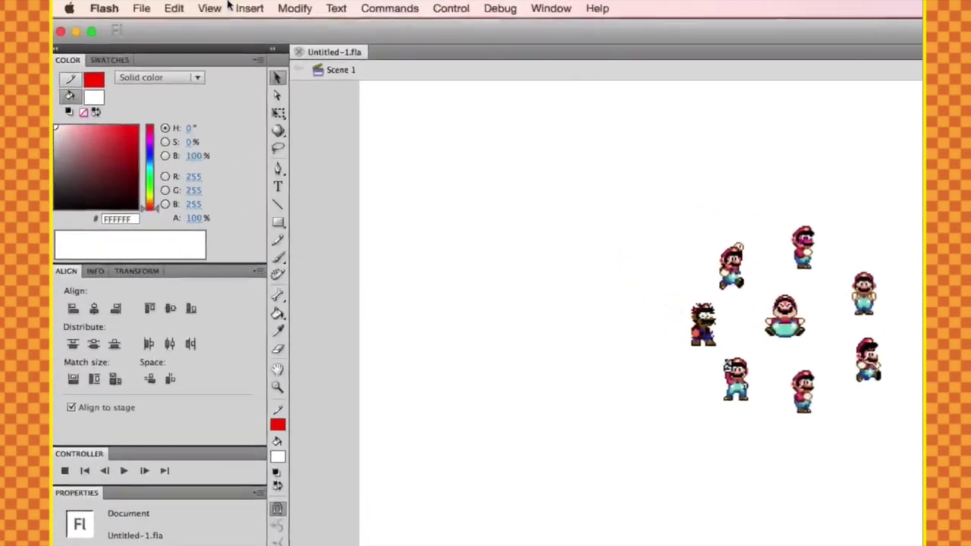
left_click(141, 7)
mouse_move(205, 217)
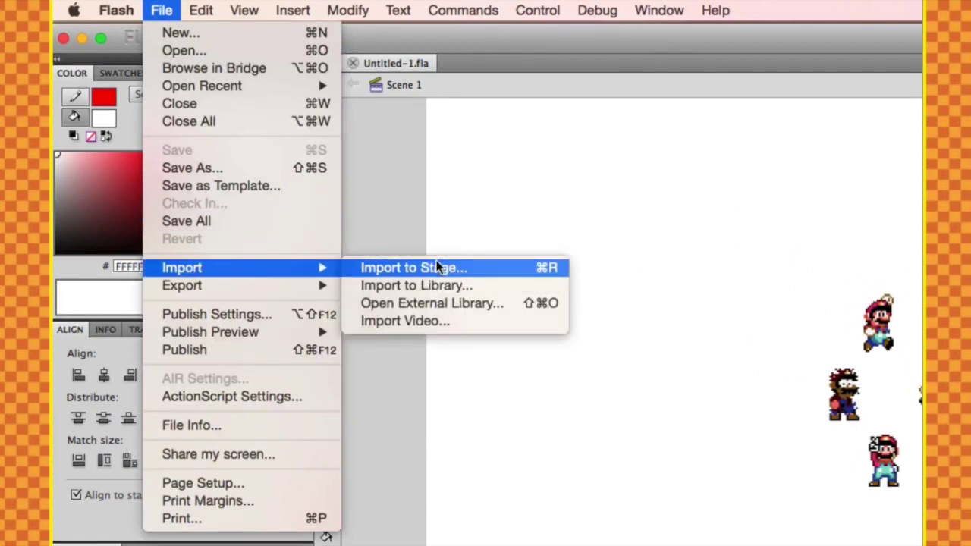
left_click(436, 268)
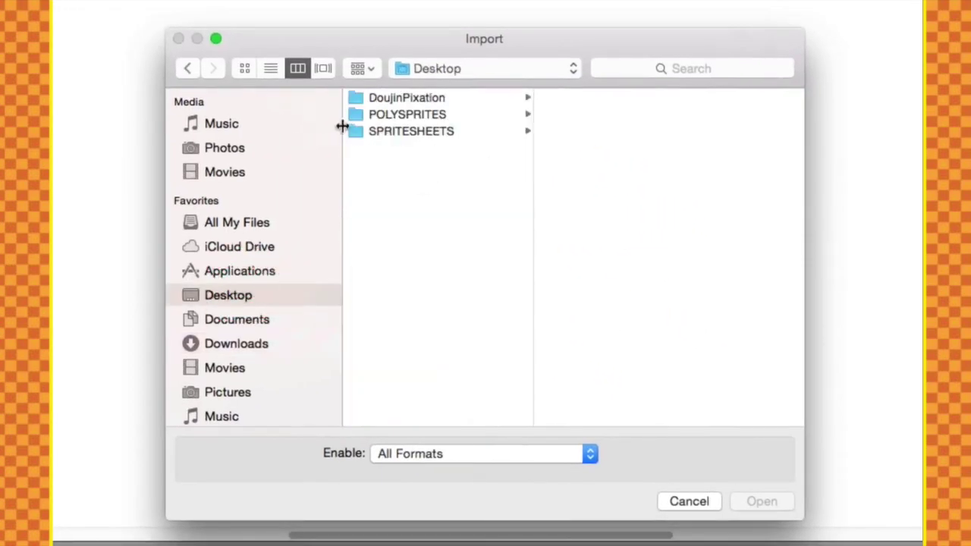
left_click(387, 132)
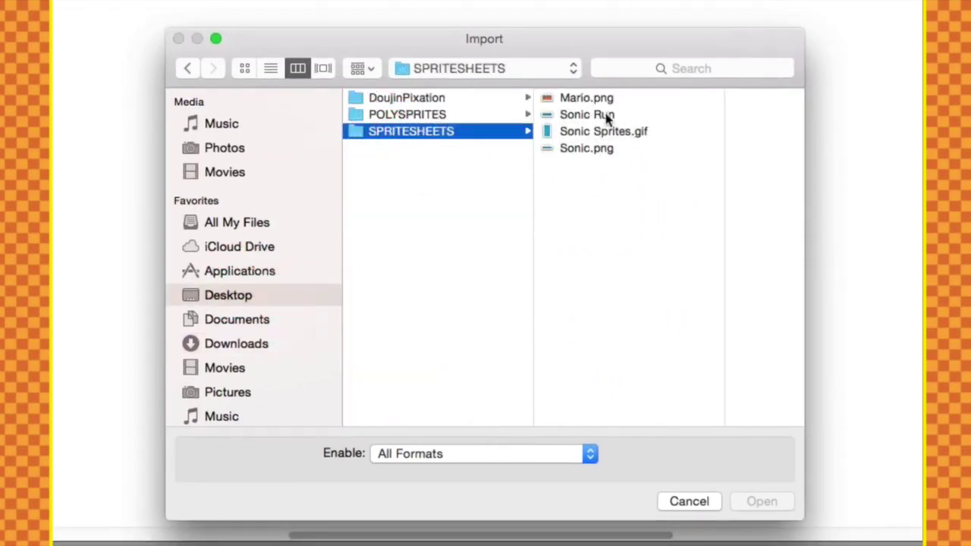
left_click(582, 120)
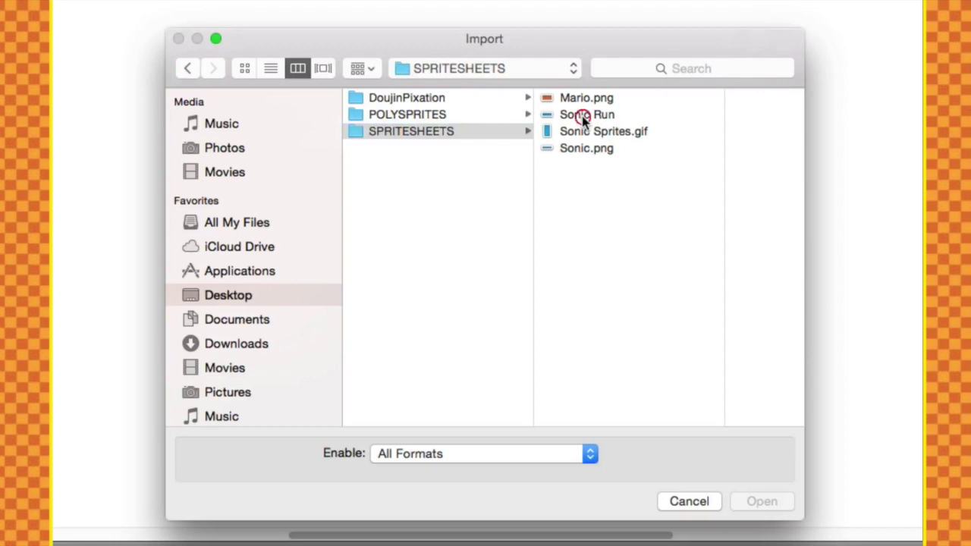
double_click(488, 118)
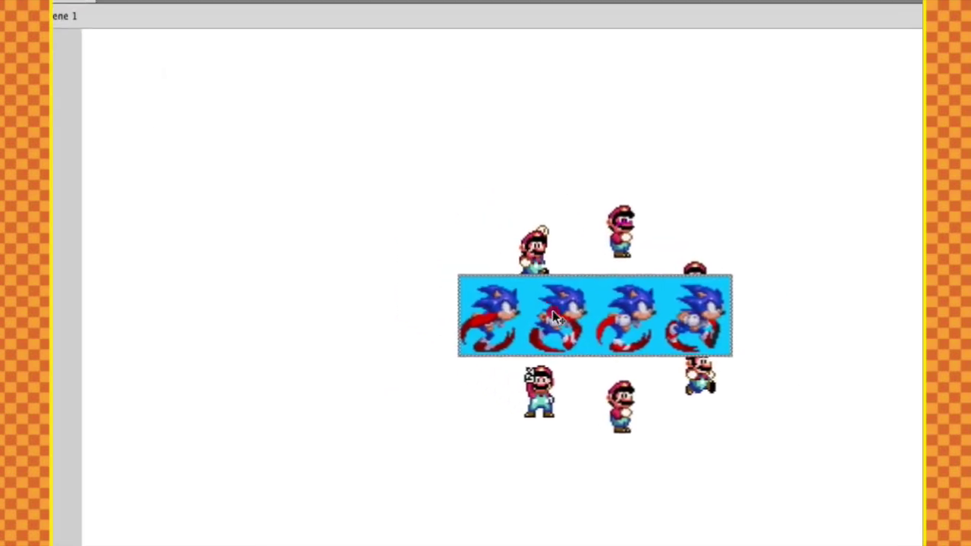
left_click_drag(554, 310, 308, 169)
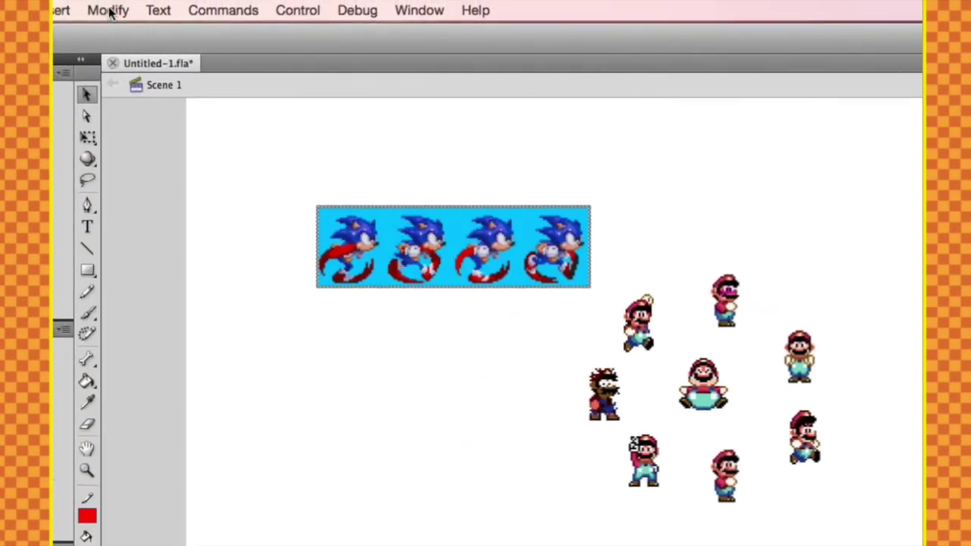
- Trace the Sonic Run image as a bitmap with color threshold 1, minimum area 1 pixel and Many Corners
left_click(109, 11)
mouse_move(145, 108)
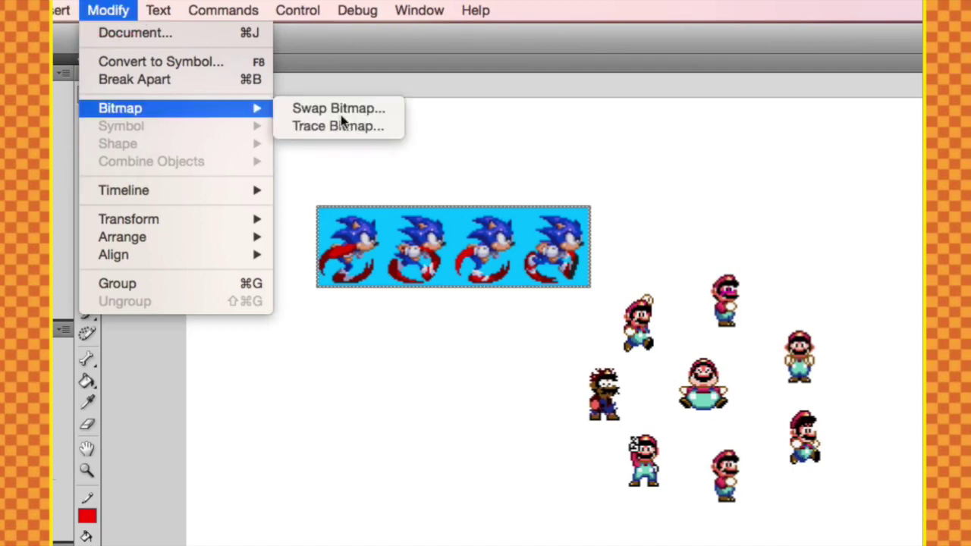
left_click(337, 127)
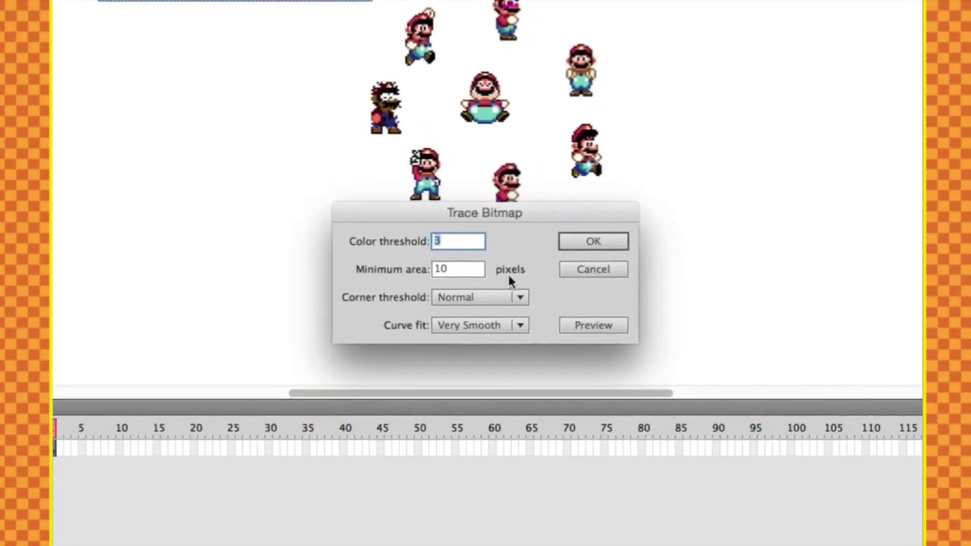
key("Tab")
type("1")
key("shift+Tab")
type("1")
left_click(472, 298)
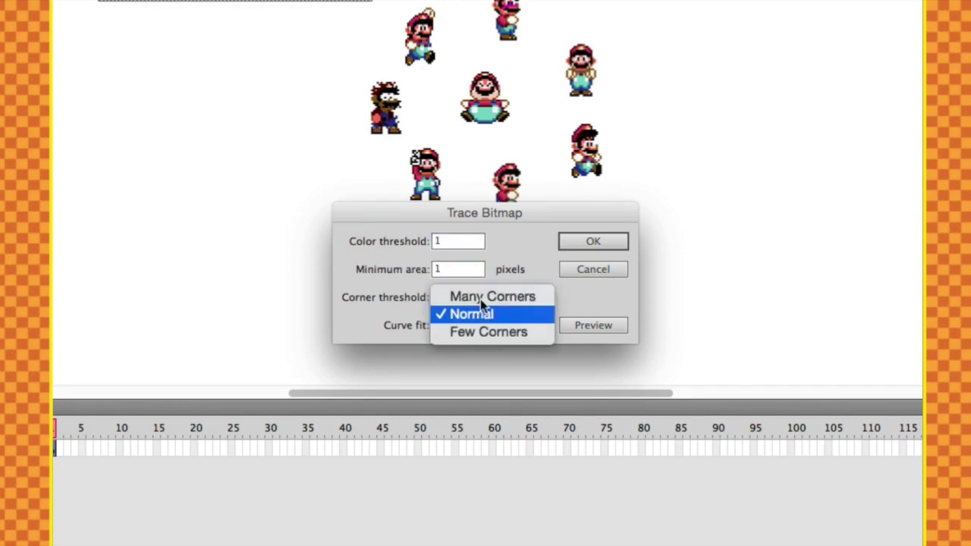
left_click(480, 297)
left_click(459, 325)
key("Return")
left_click(592, 241)
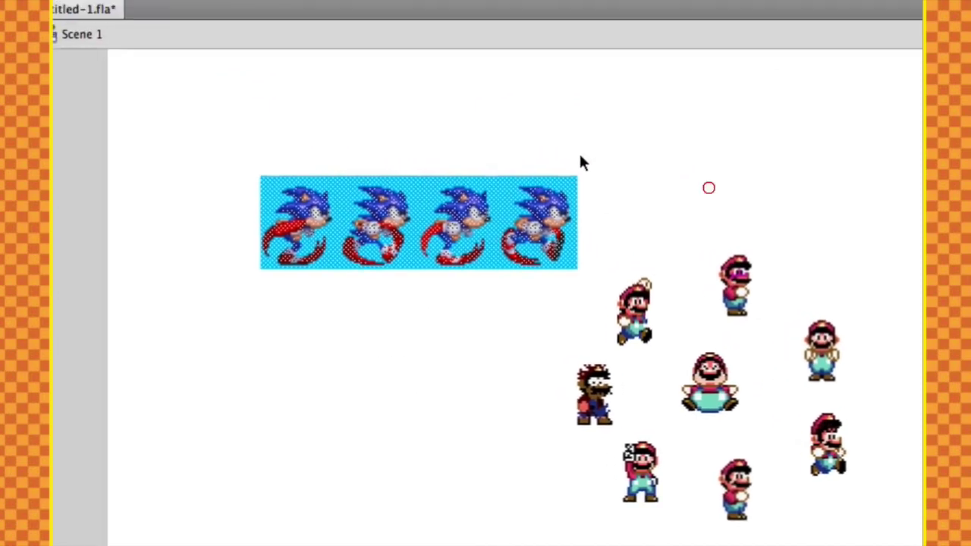
- Delete the blue background surrounding the four traced Sonic poses
left_click(574, 177)
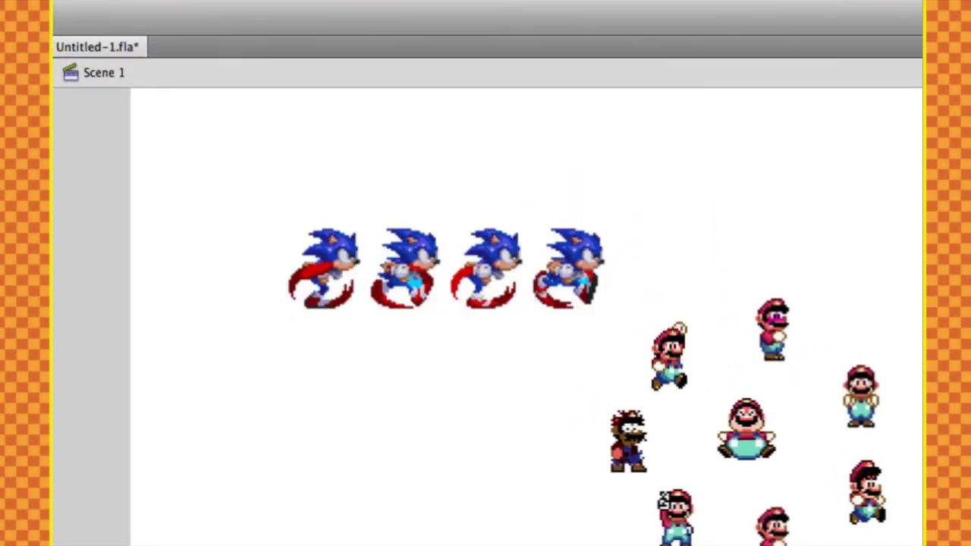